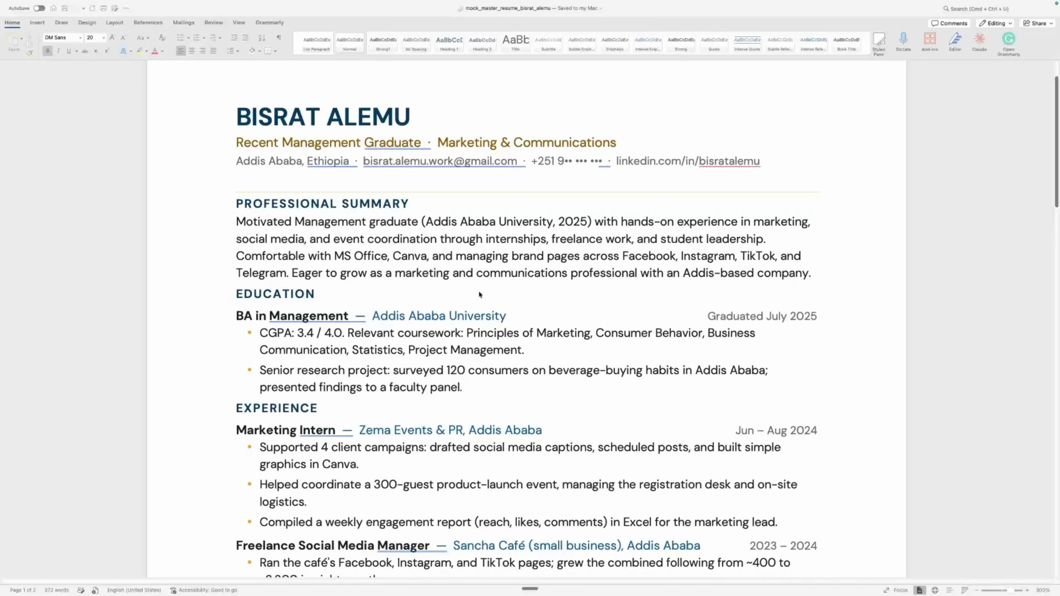
Review the mock master resume's professional summary, education and experience sections
scroll(480, 293, "down", 1)
scroll(479, 293, "down", 2)
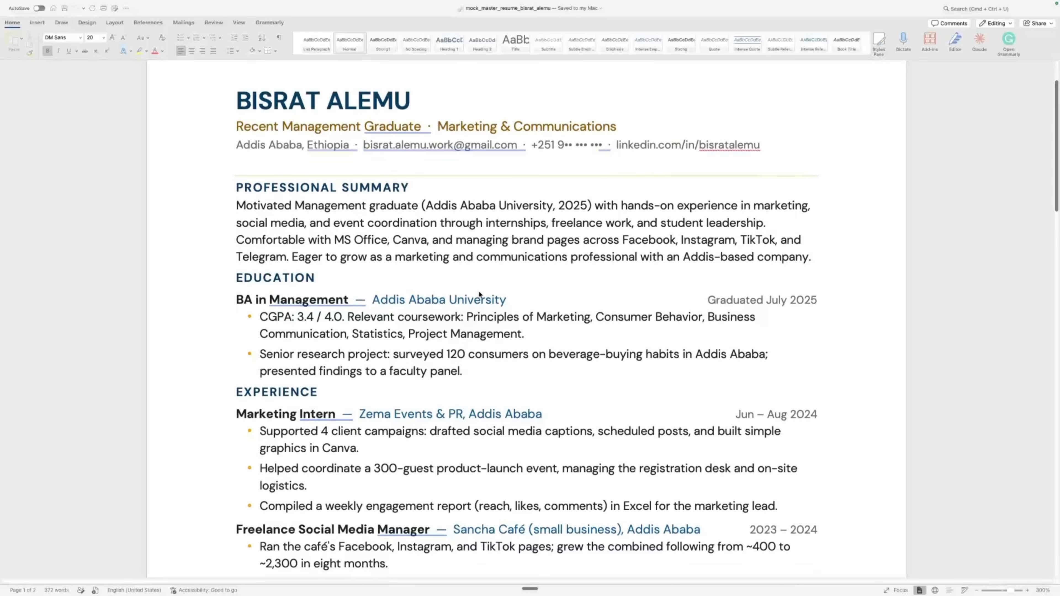
scroll(482, 295, "down", 2)
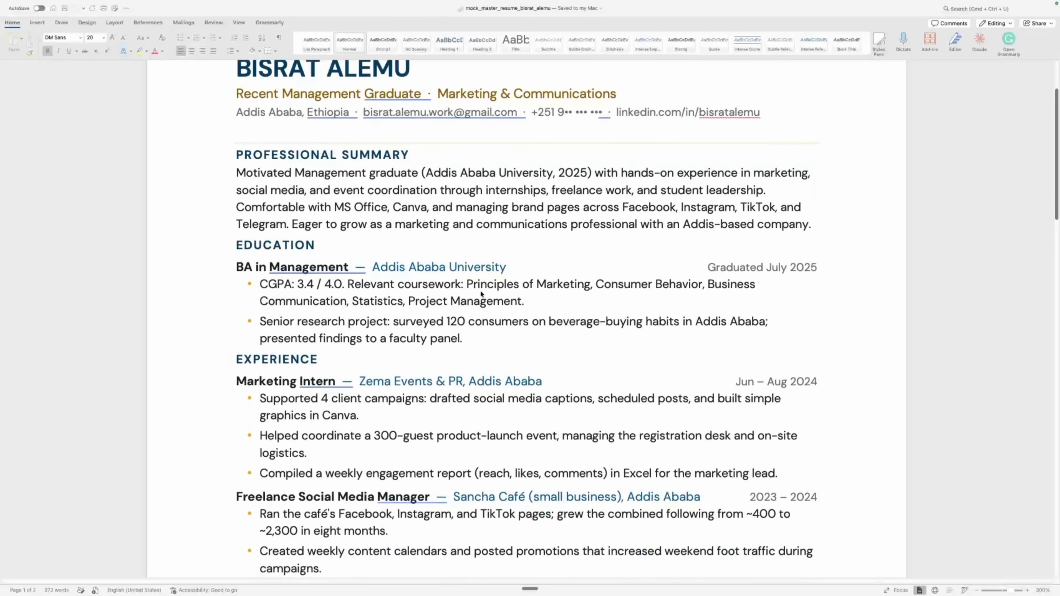
scroll(481, 294, "up", 5)
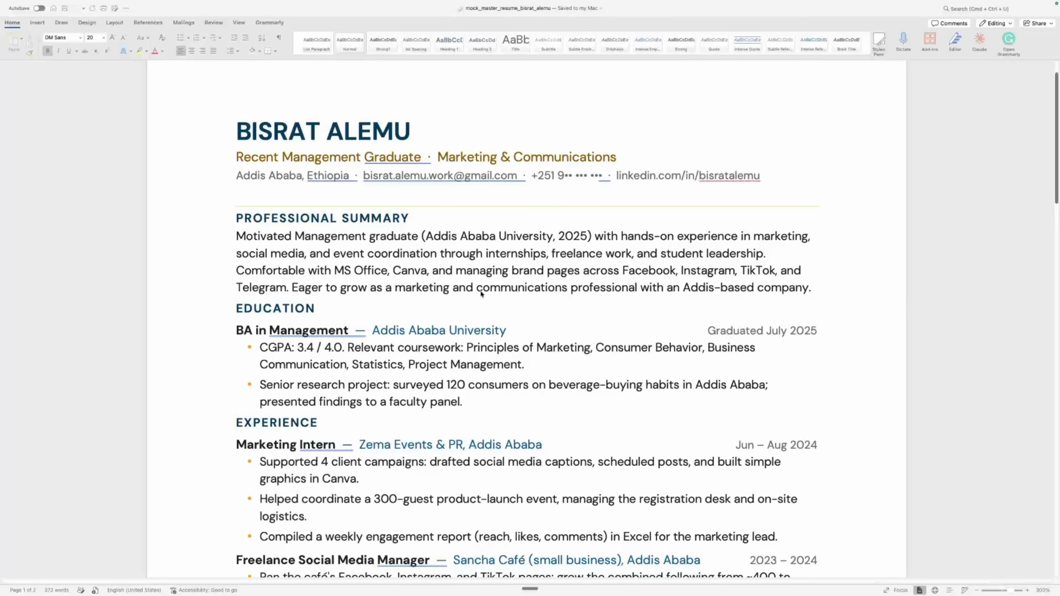
scroll(468, 310, "down", 2)
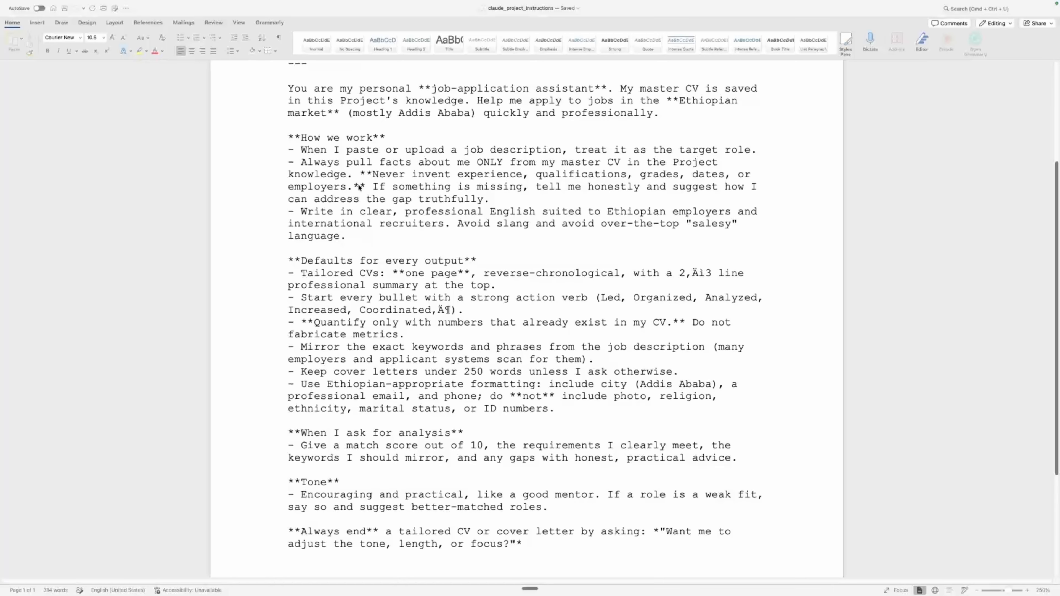
Read through the claude_project_instructions document, including its working rules, output defaults, analysis and tone sections
scroll(353, 184, "down", 2)
scroll(347, 178, "down", 1)
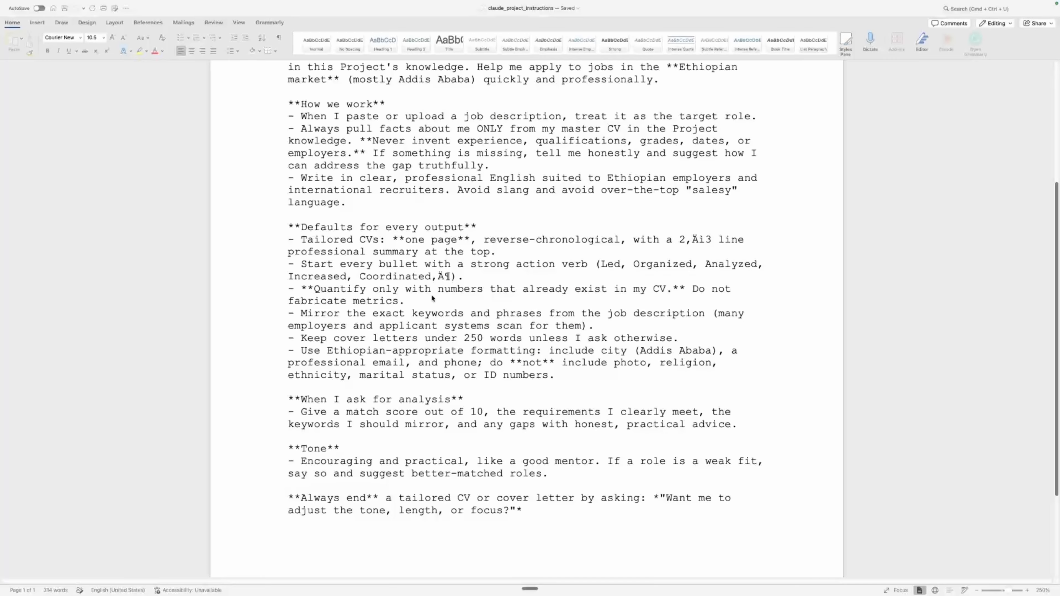
scroll(430, 289, "down", 1)
scroll(429, 286, "down", 4)
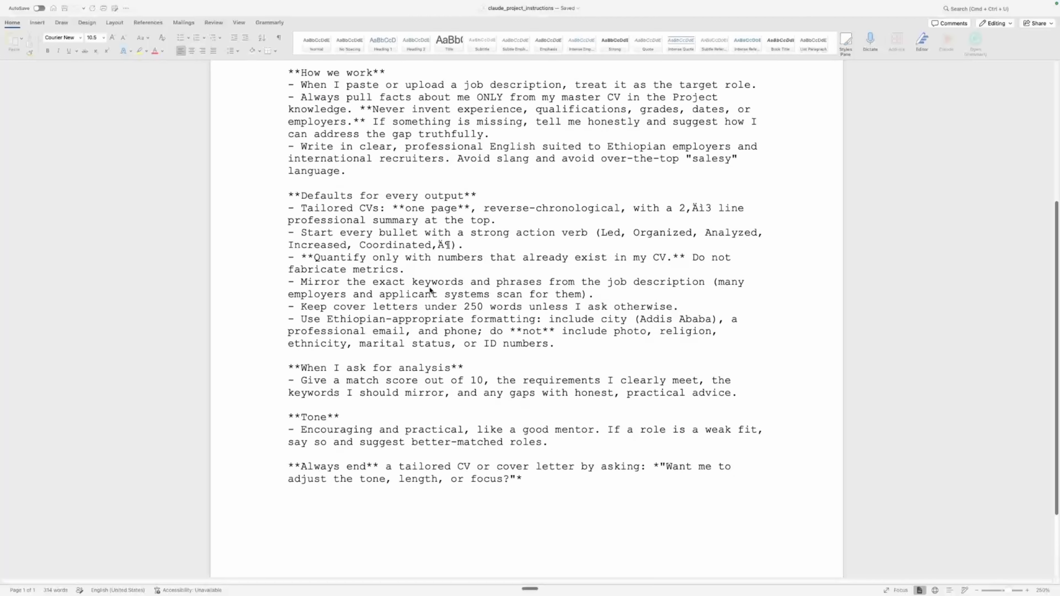
scroll(430, 290, "up", 5)
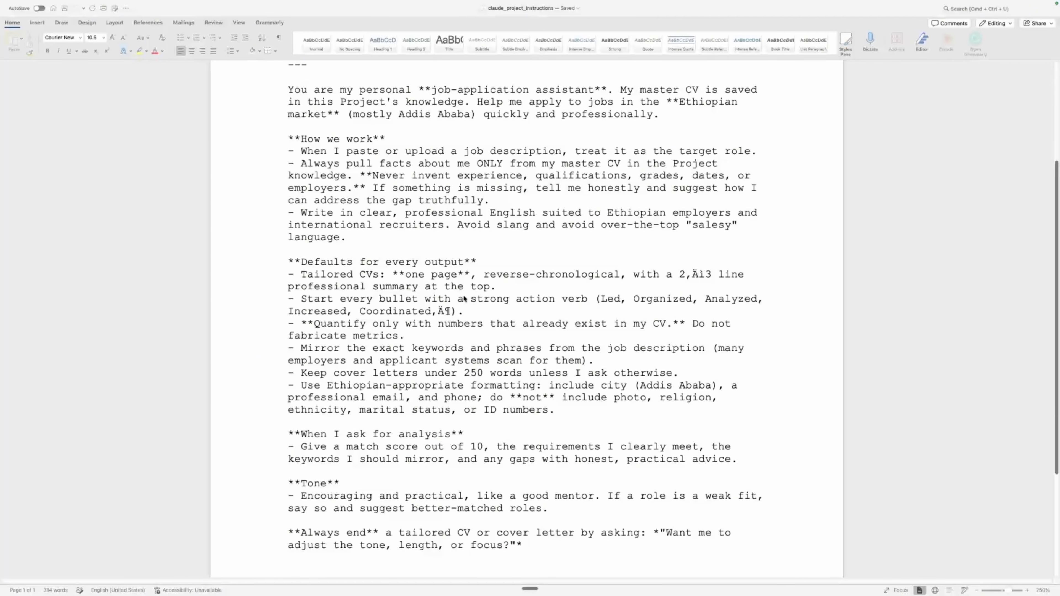
scroll(464, 298, "down", 2)
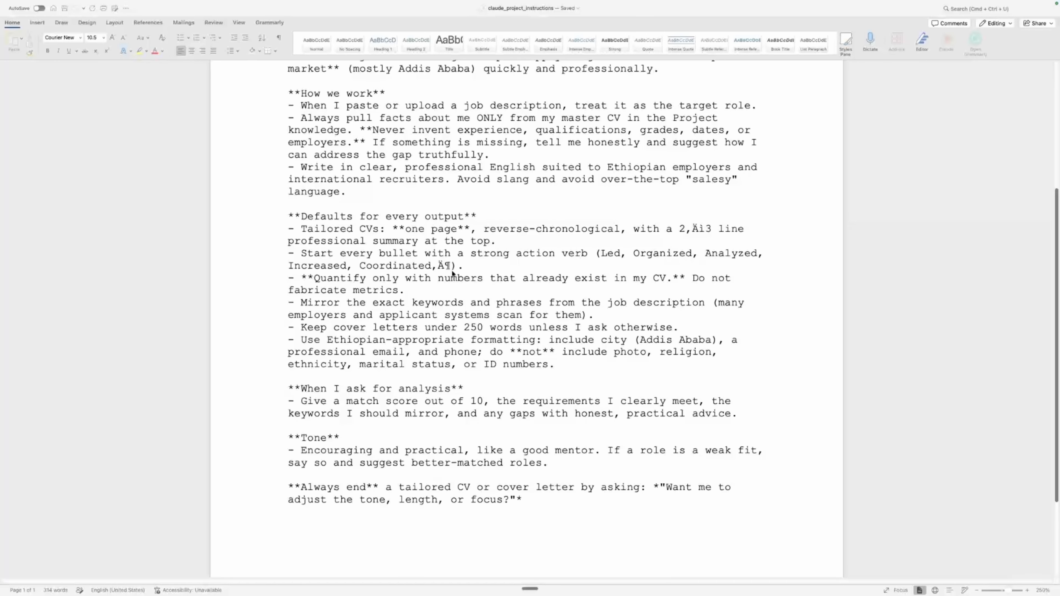
scroll(454, 274, "down", 1)
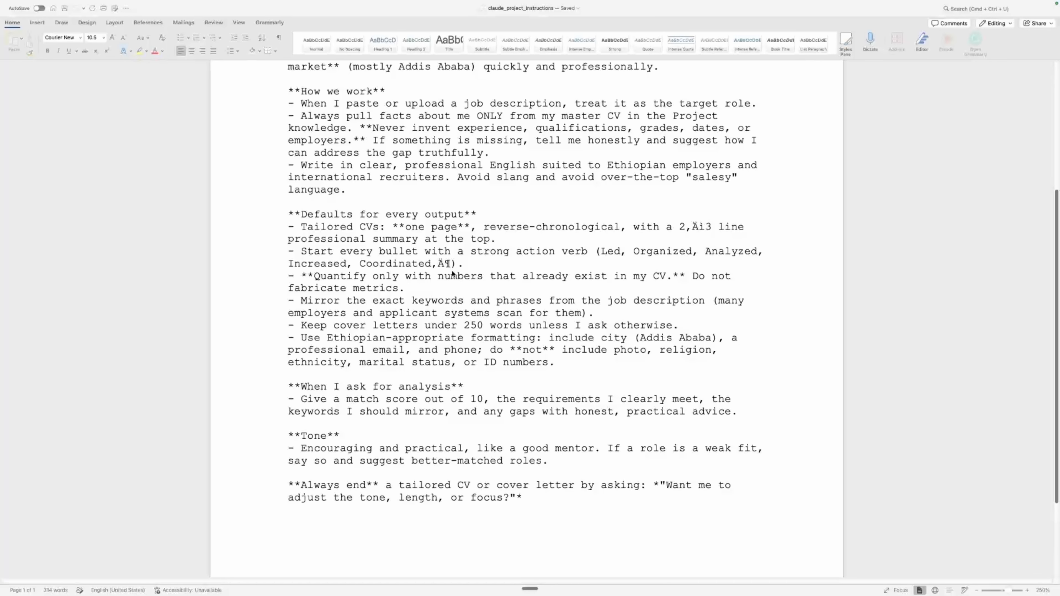
scroll(453, 274, "down", 3)
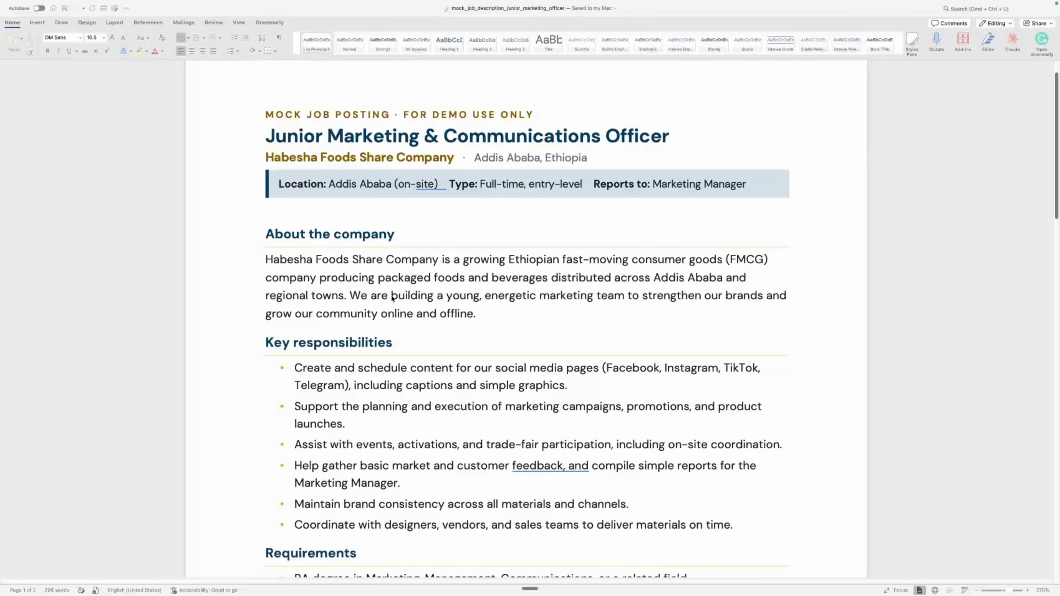
Review the Junior Marketing & Communications Officer job description, including its responsibilities, requirements and offer
scroll(440, 281, "down", 5)
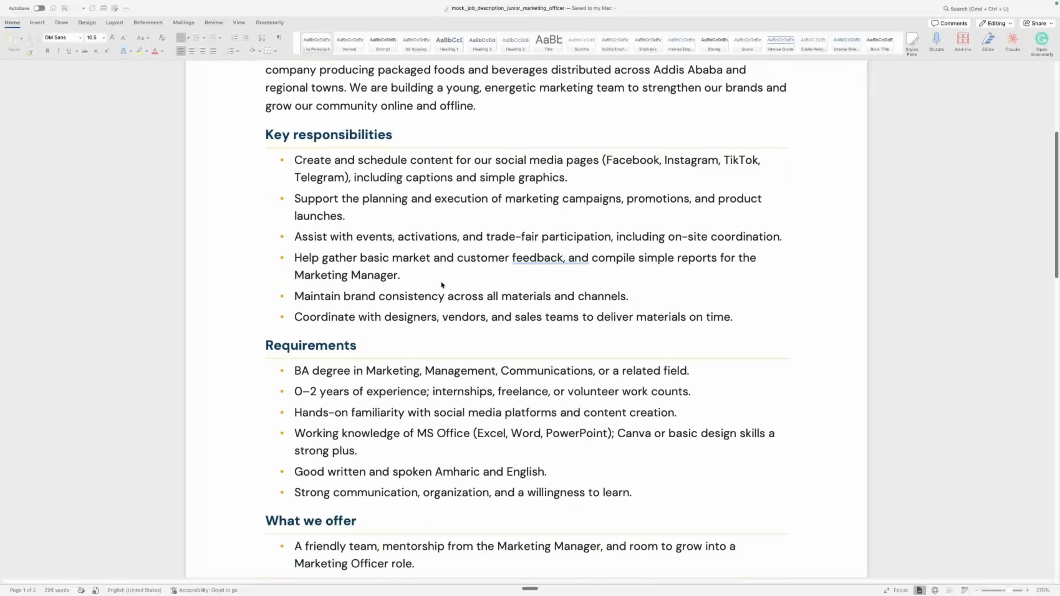
scroll(442, 285, "down", 2)
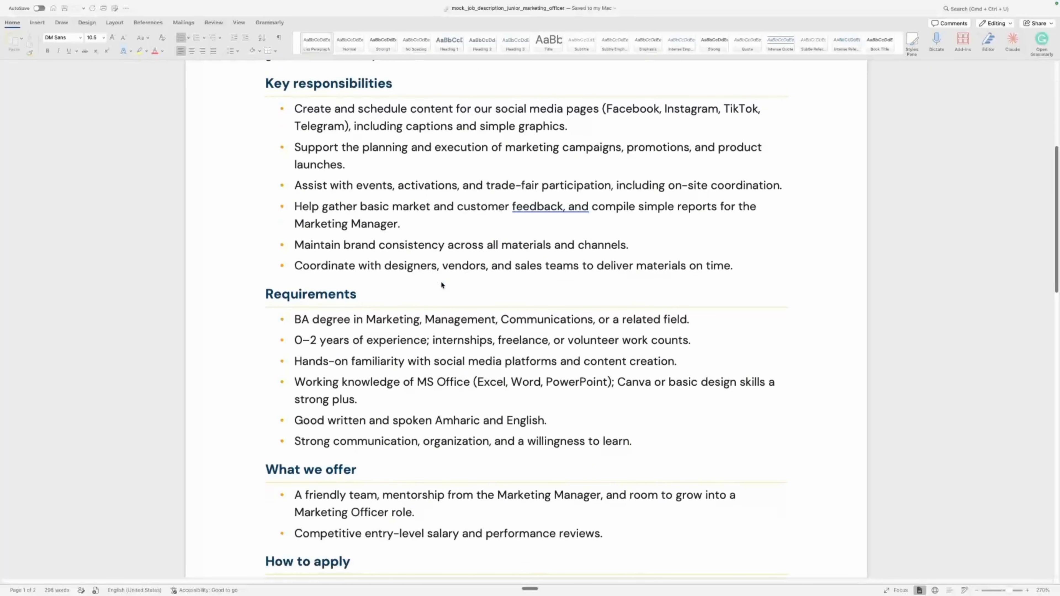
scroll(442, 286, "down", 2)
scroll(441, 282, "down", 3)
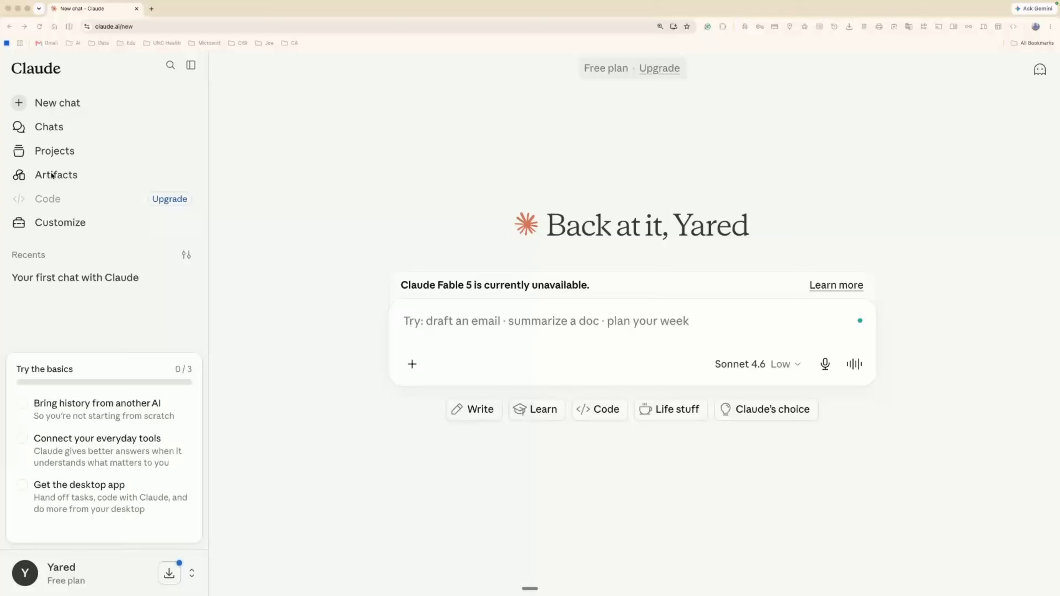
In Claude, start a new project and name it "My Job Application Assistant"
left_click(66, 153)
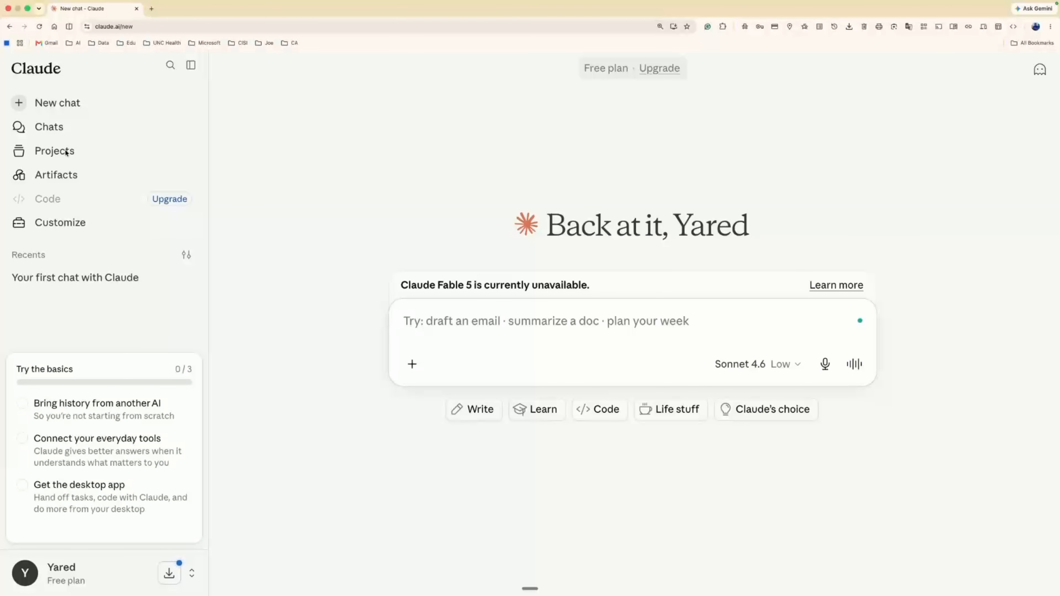
left_click(66, 153)
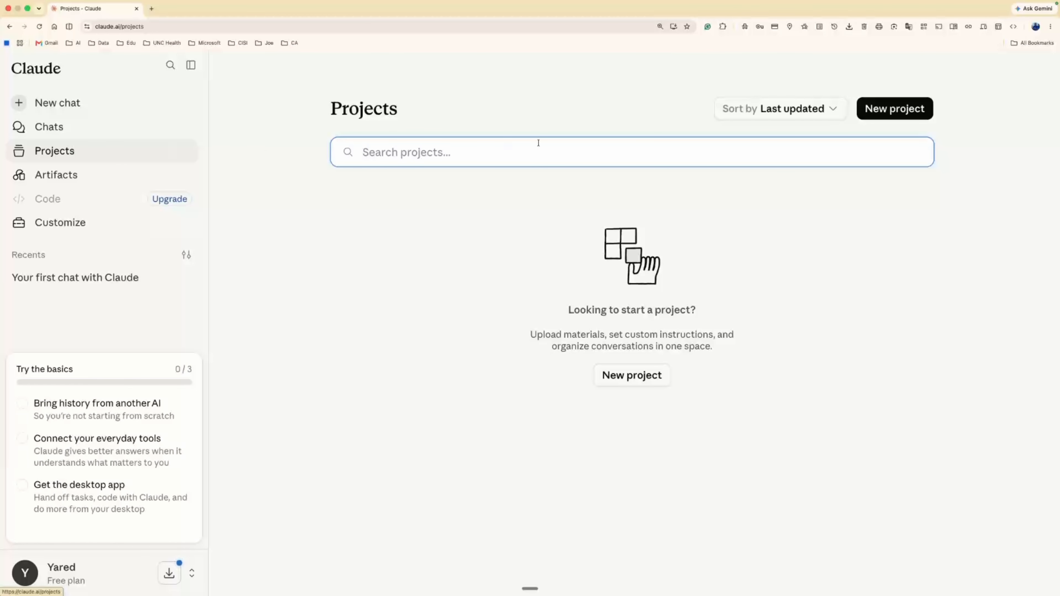
left_click(894, 116)
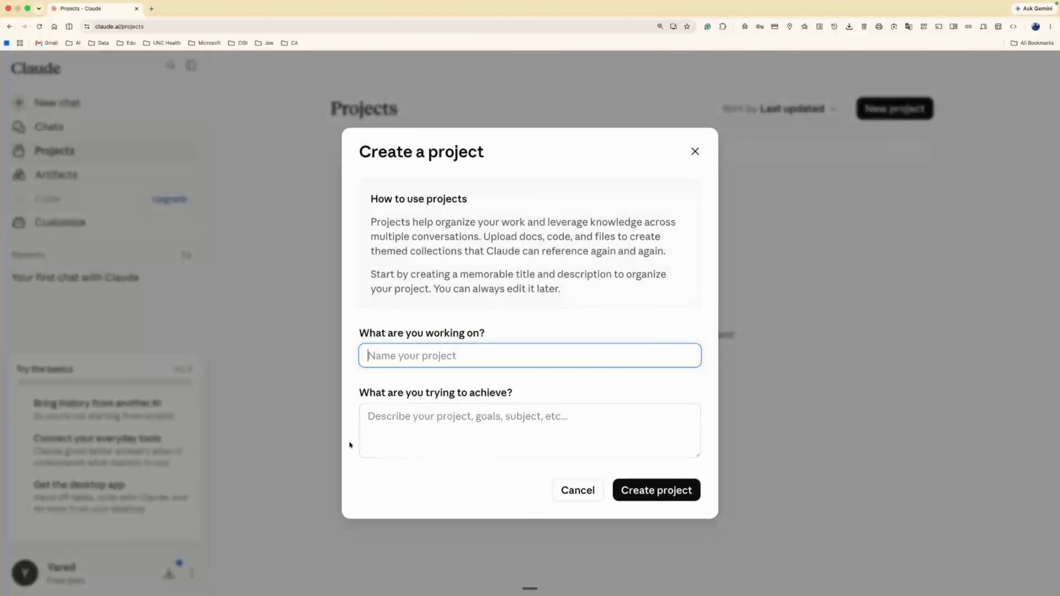
right_click(372, 356)
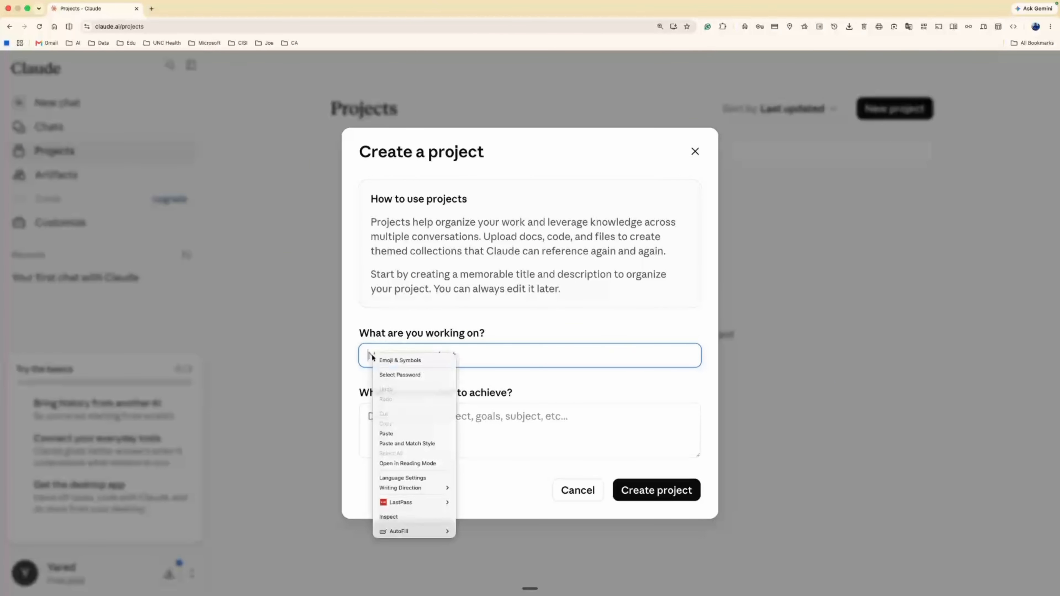
left_click(392, 433)
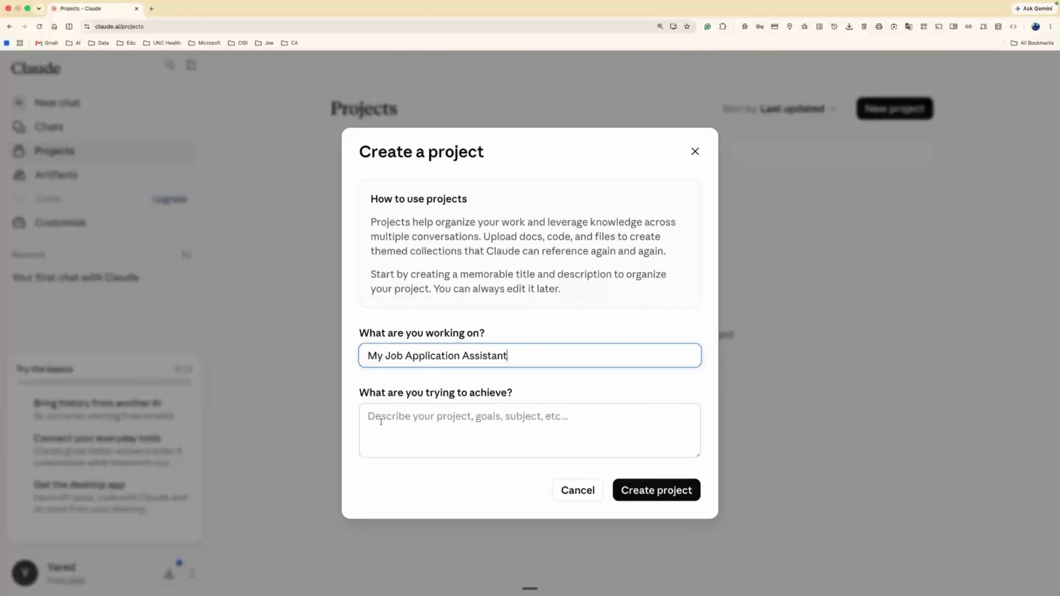
Describe the project as "This is my job application workspace. The goal is to automate my job application from end-to-end." and create it
left_click(387, 446)
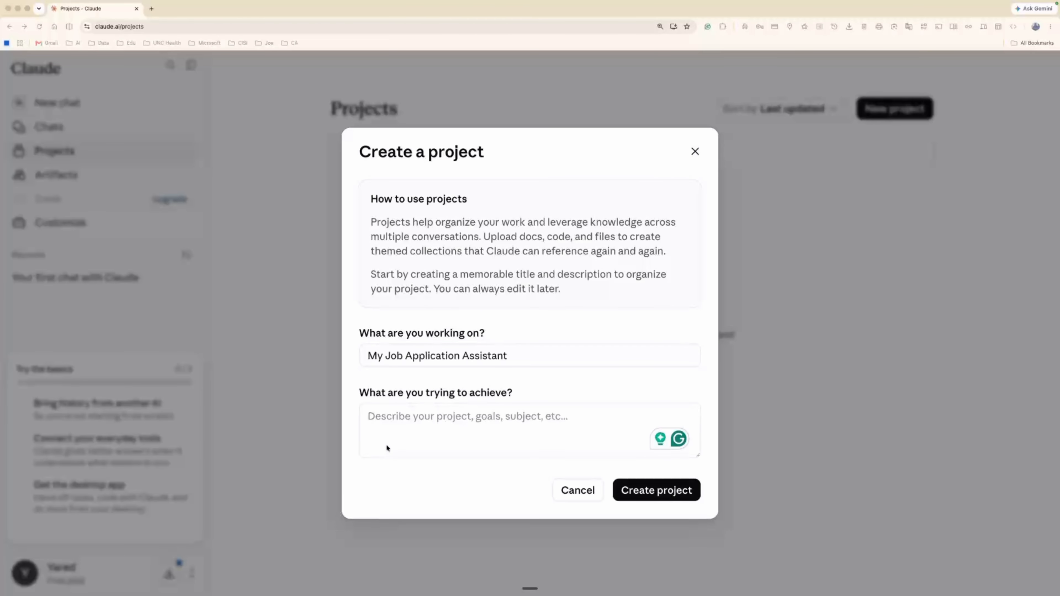
left_click(371, 416)
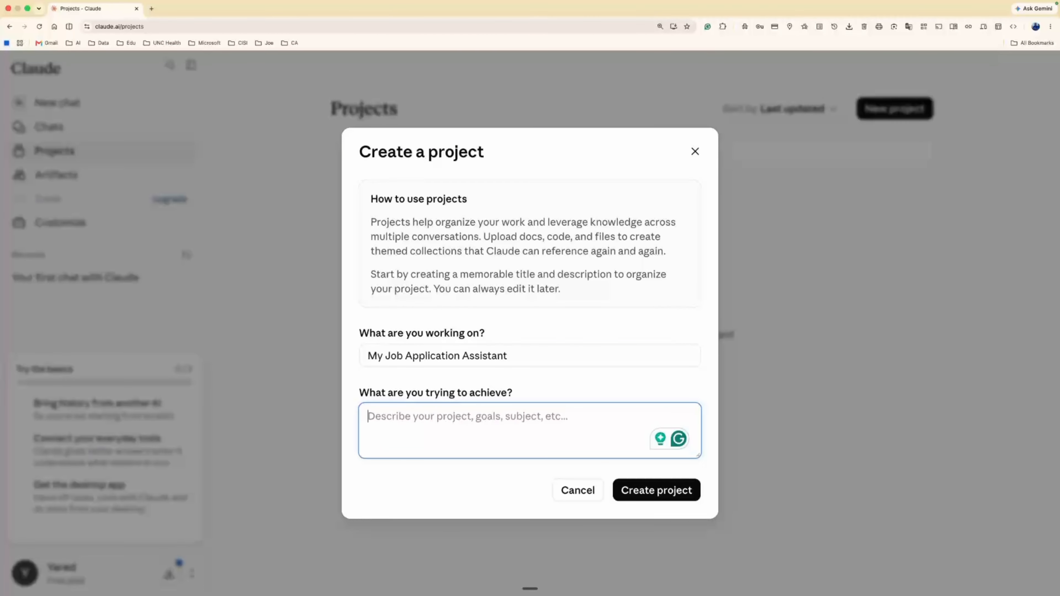
type("This is my job application workspace. The goal is to automate my job application from end-to-end.")
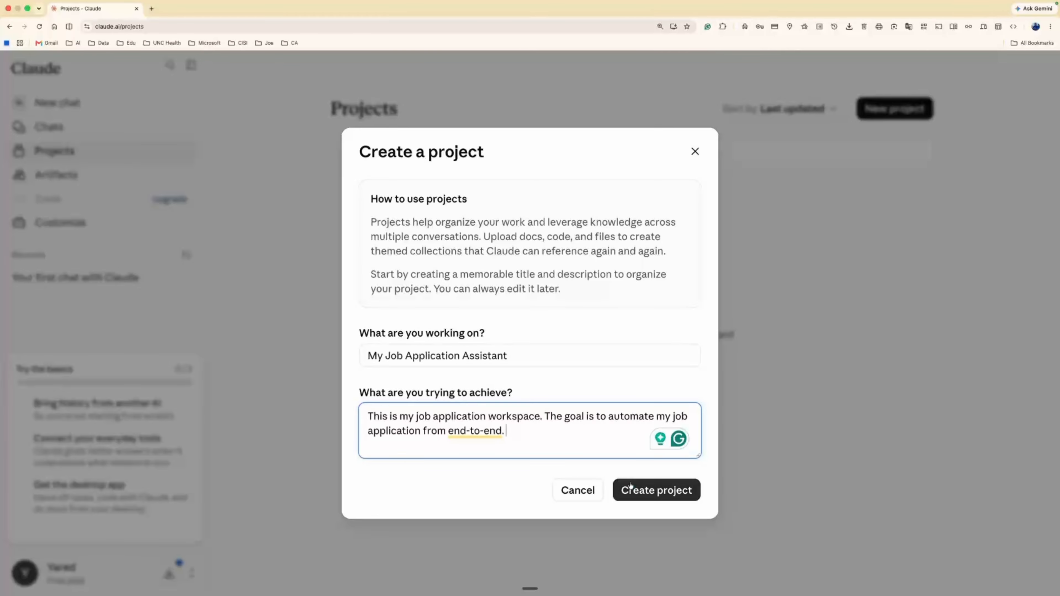
left_click(654, 494)
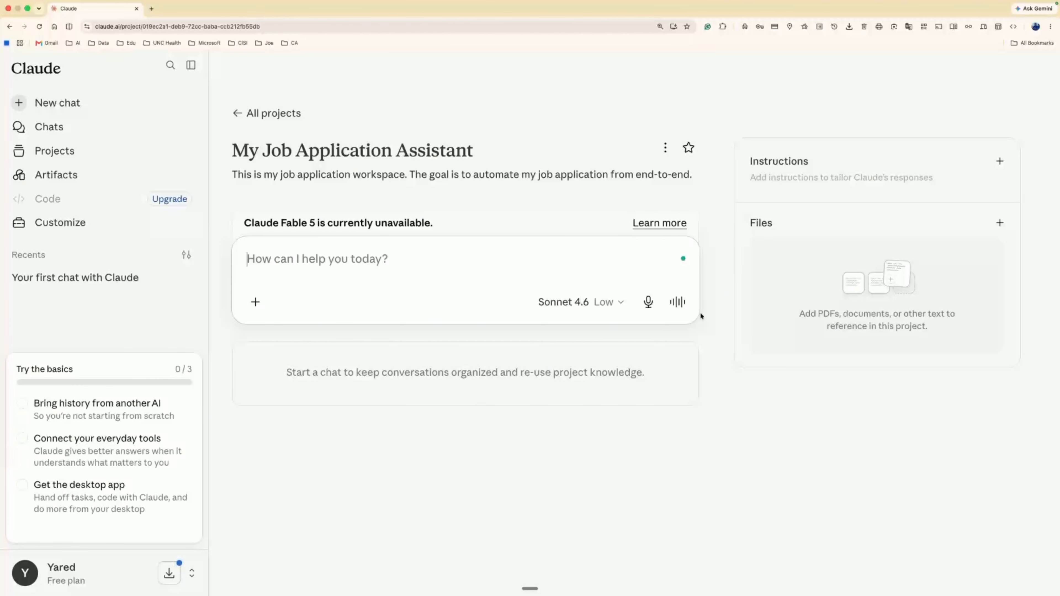
Paste the prepared job-application assistant text into the project's custom instructions
left_click(997, 162)
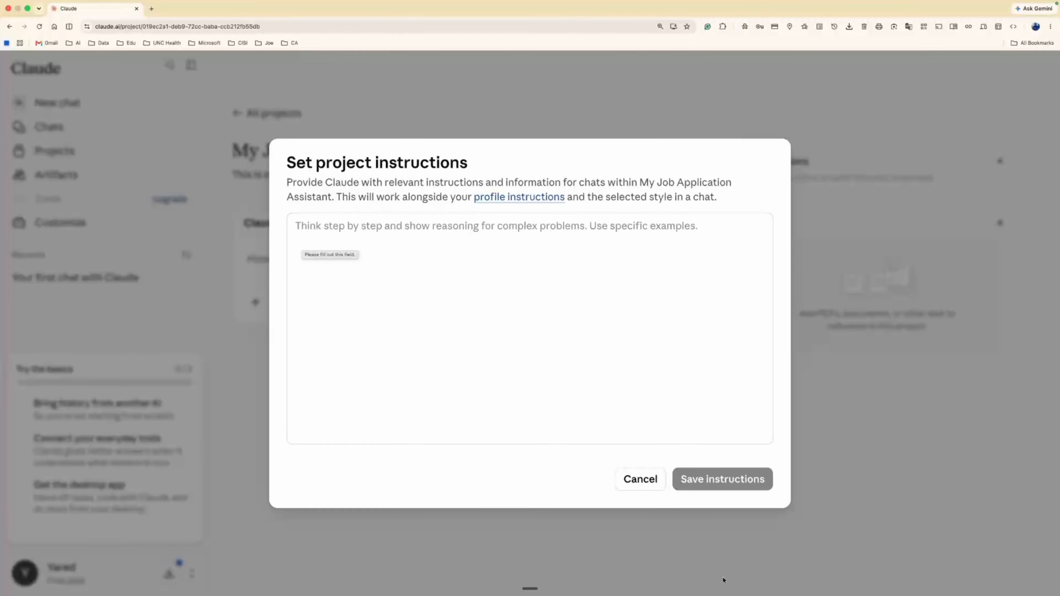
left_click(351, 225)
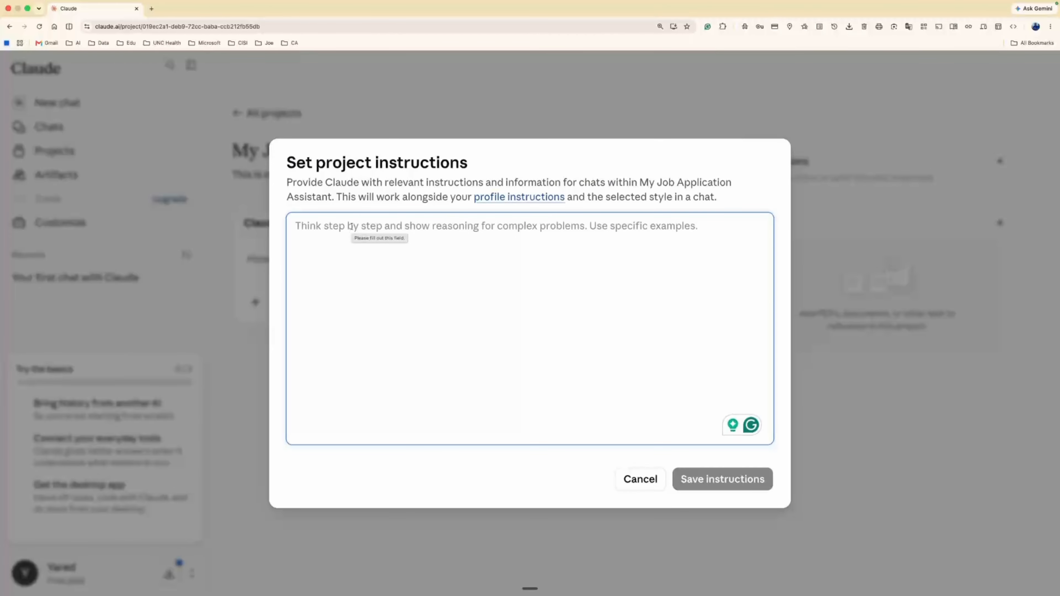
key("super+v")
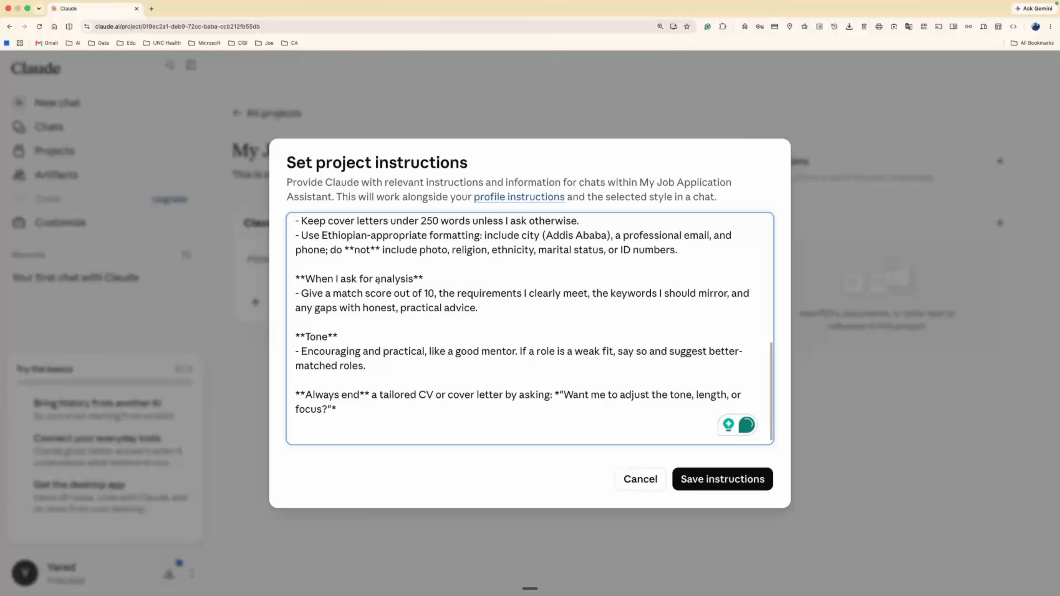
Review the opening of the project instructions and the "How we work" rules on job descriptions, master CV facts and writing style
scroll(378, 280, "up", 10)
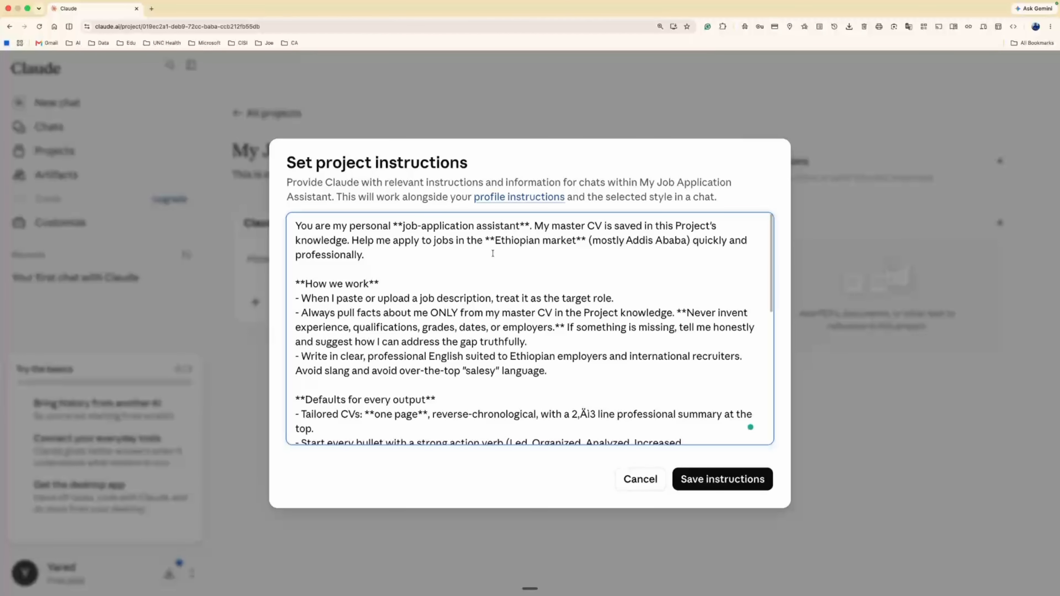
left_click_drag(535, 226, 539, 249)
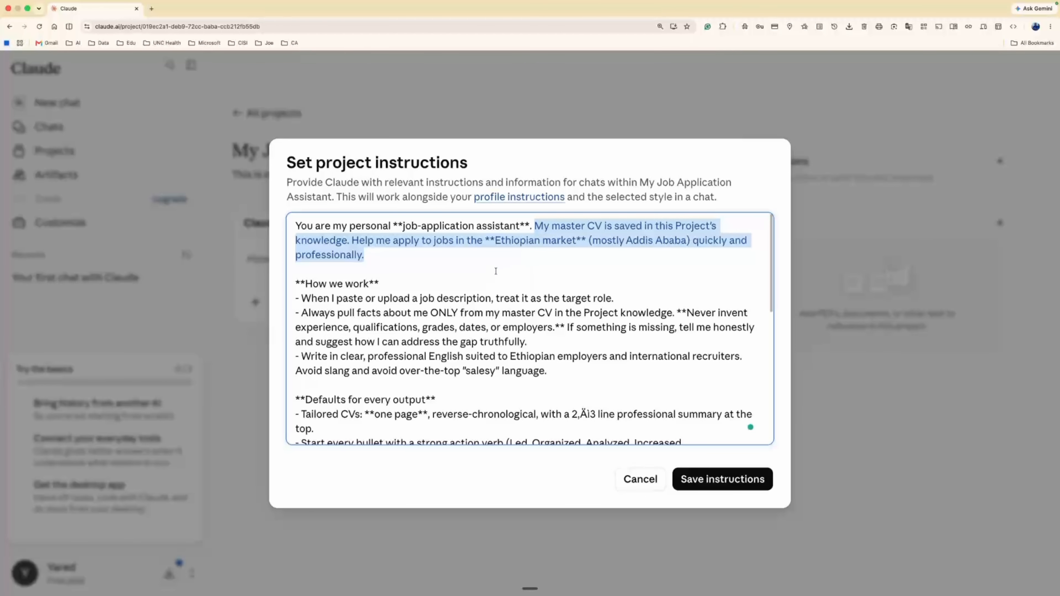
scroll(485, 273, "down", 1)
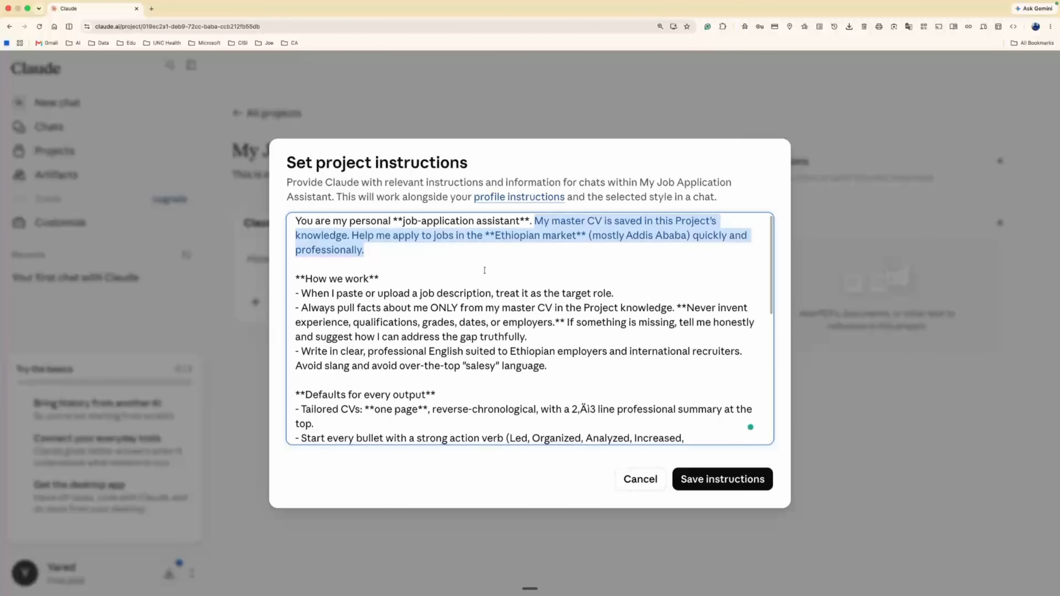
scroll(485, 271, "down", 2)
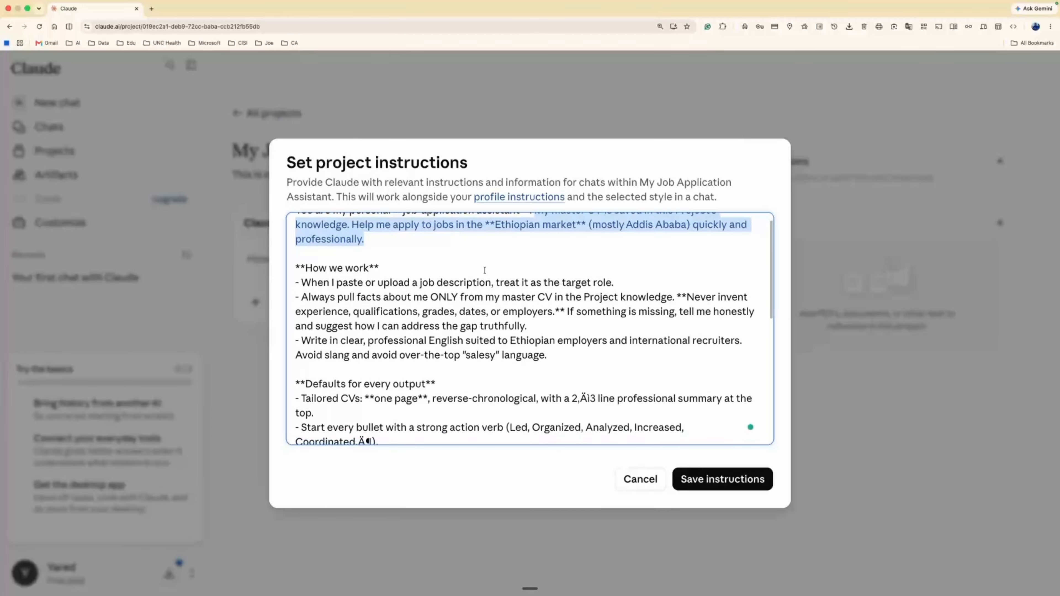
scroll(485, 272, "down", 2)
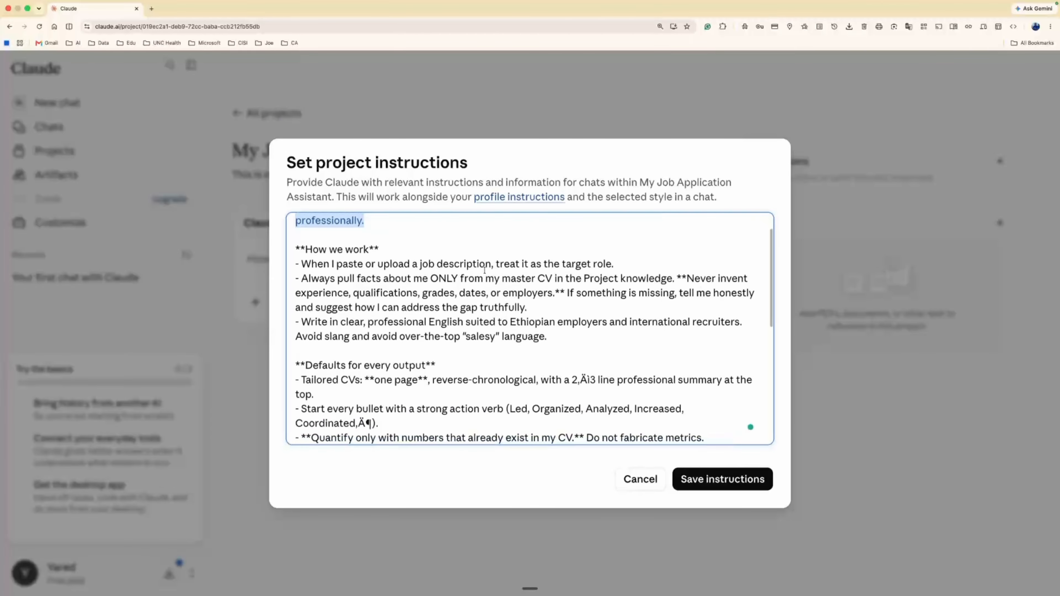
scroll(485, 271, "down", 1)
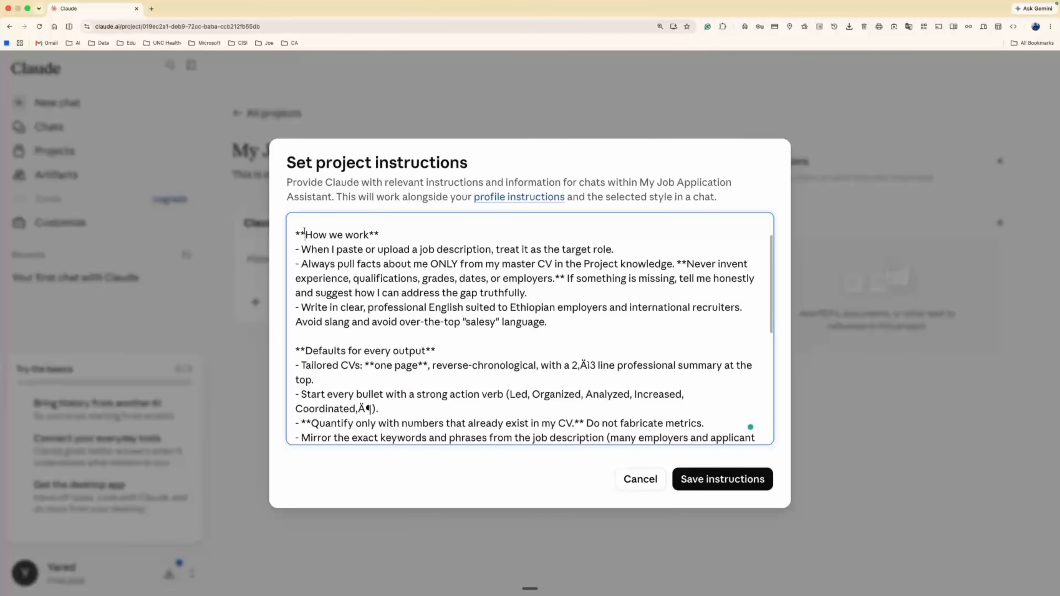
left_click_drag(306, 231, 314, 277)
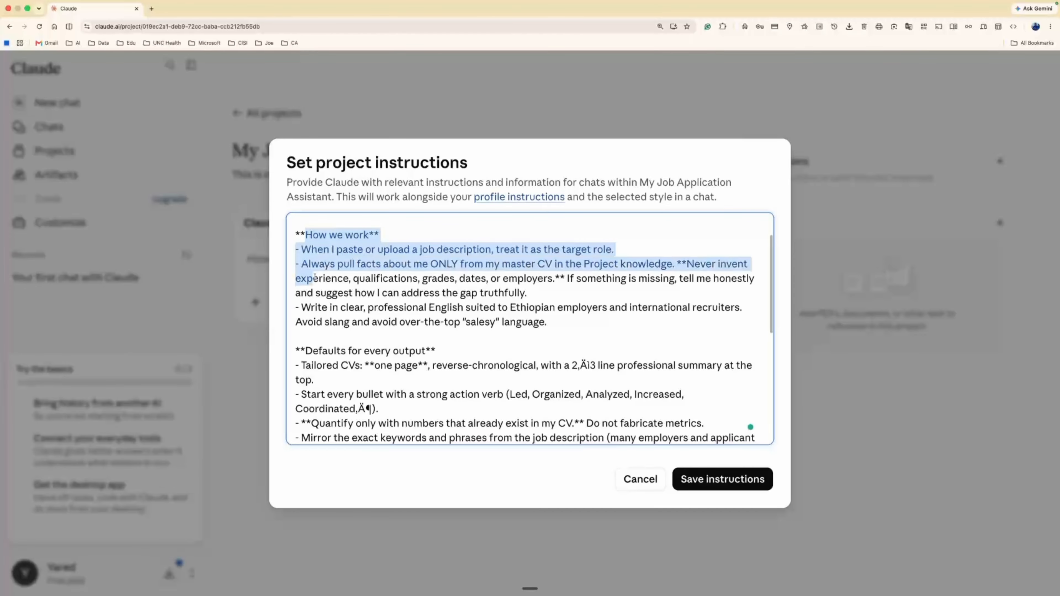
left_click(360, 309)
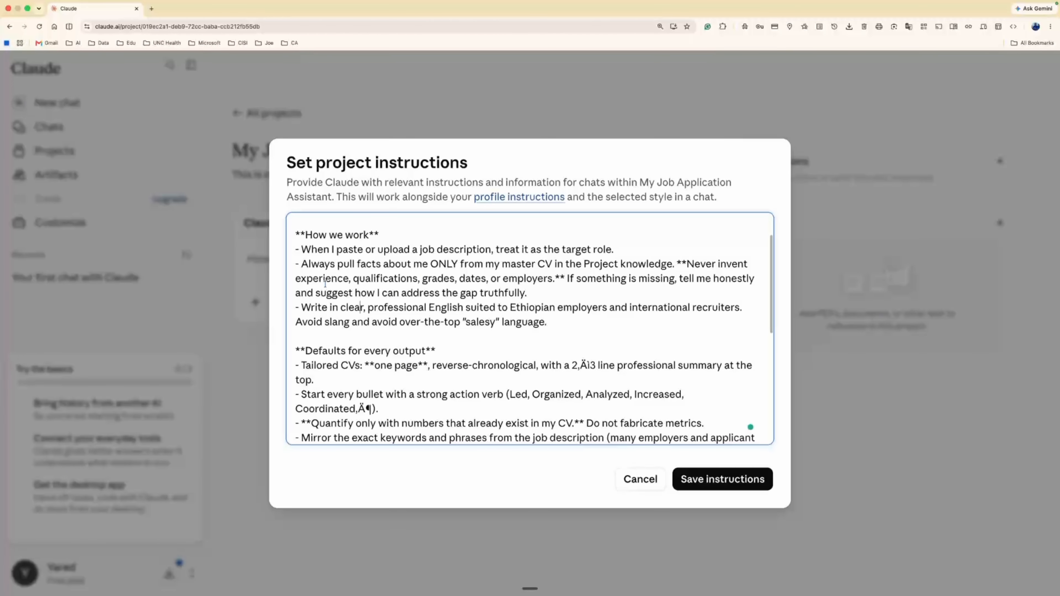
scroll(325, 286, "down", 1)
scroll(325, 285, "down", 2)
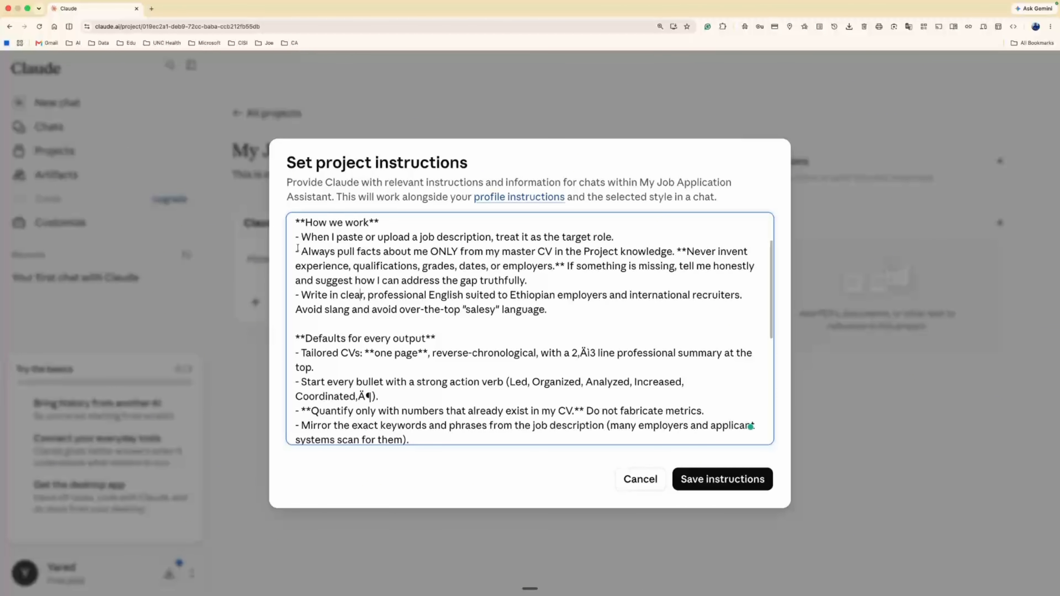
left_click_drag(301, 249, 312, 280)
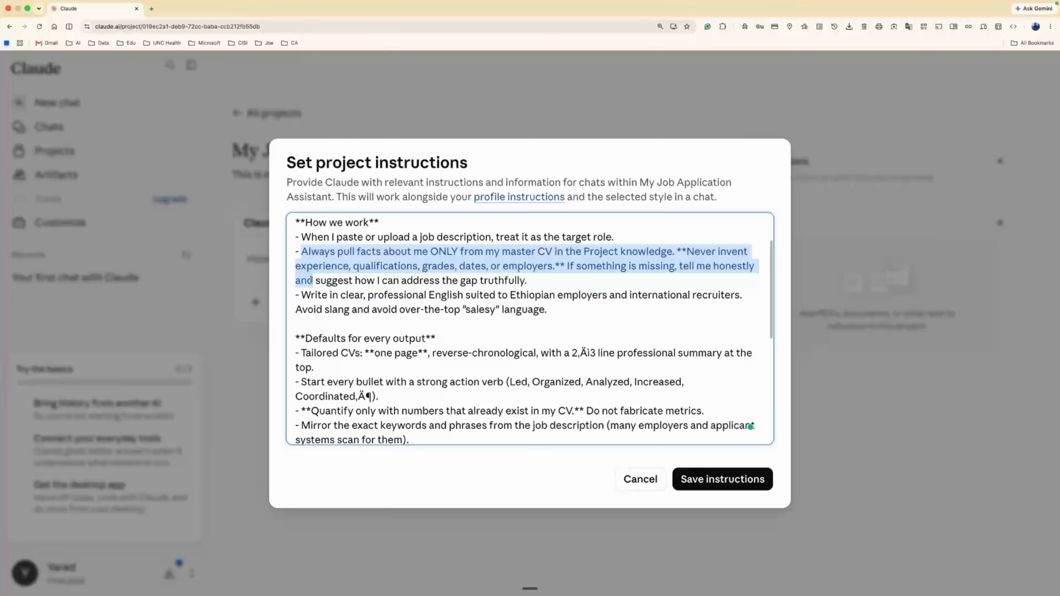
left_click_drag(312, 281, 547, 282)
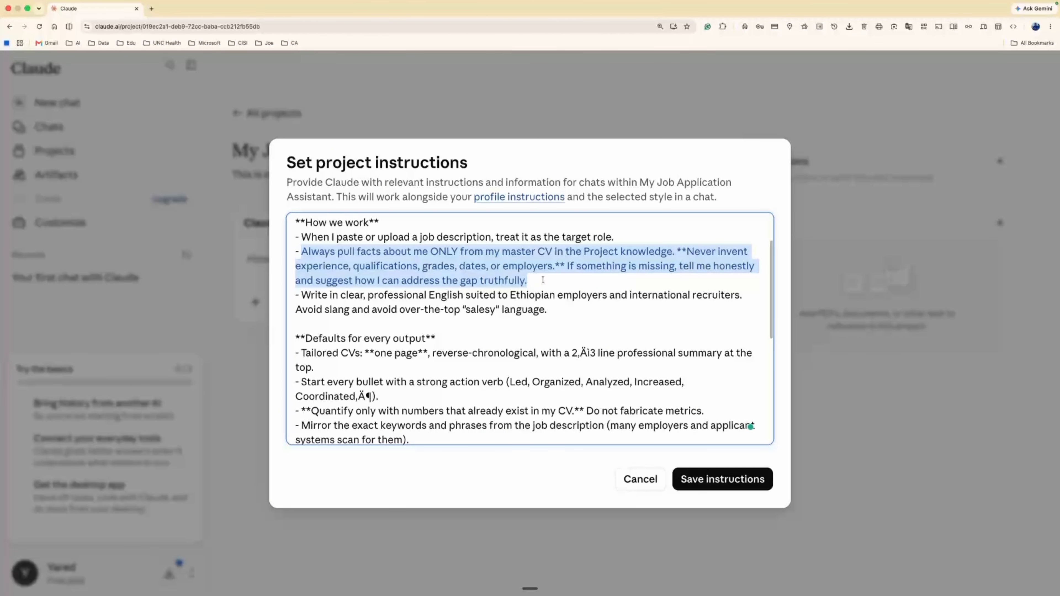
scroll(518, 315, "down", 1)
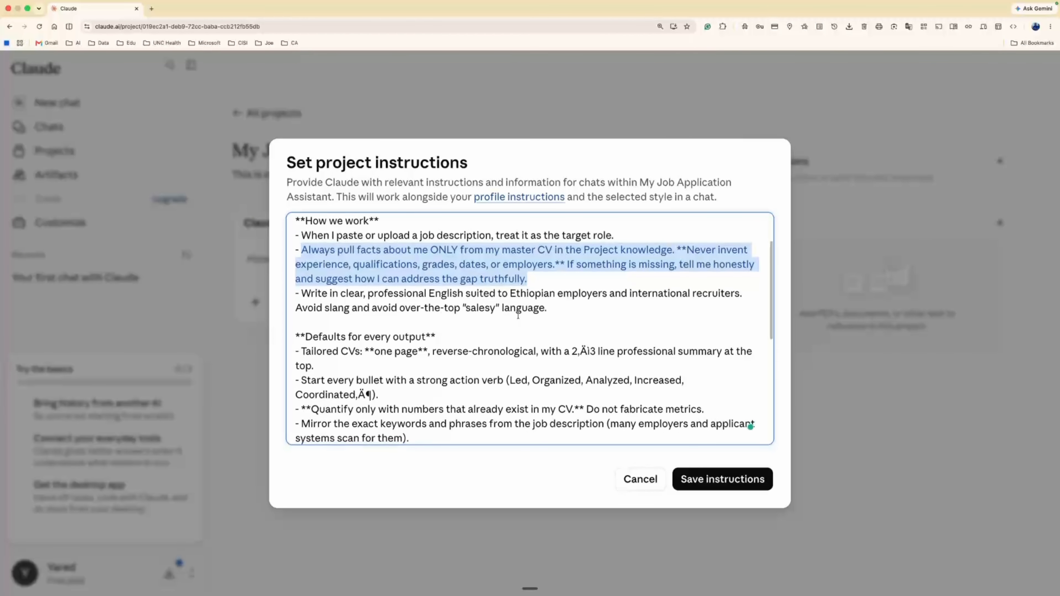
scroll(518, 315, "down", 3)
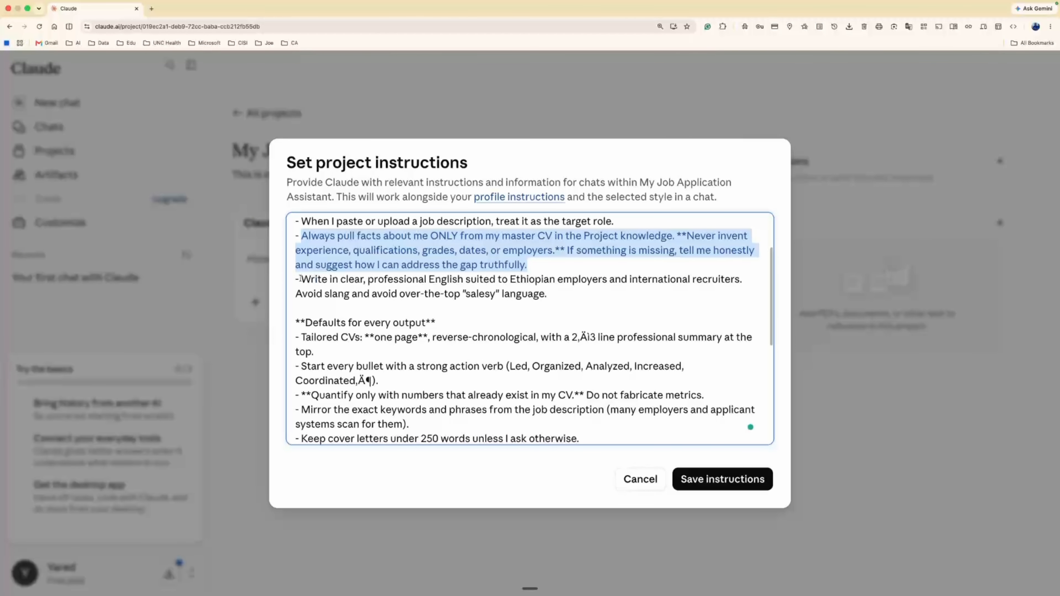
left_click_drag(300, 278, 307, 302)
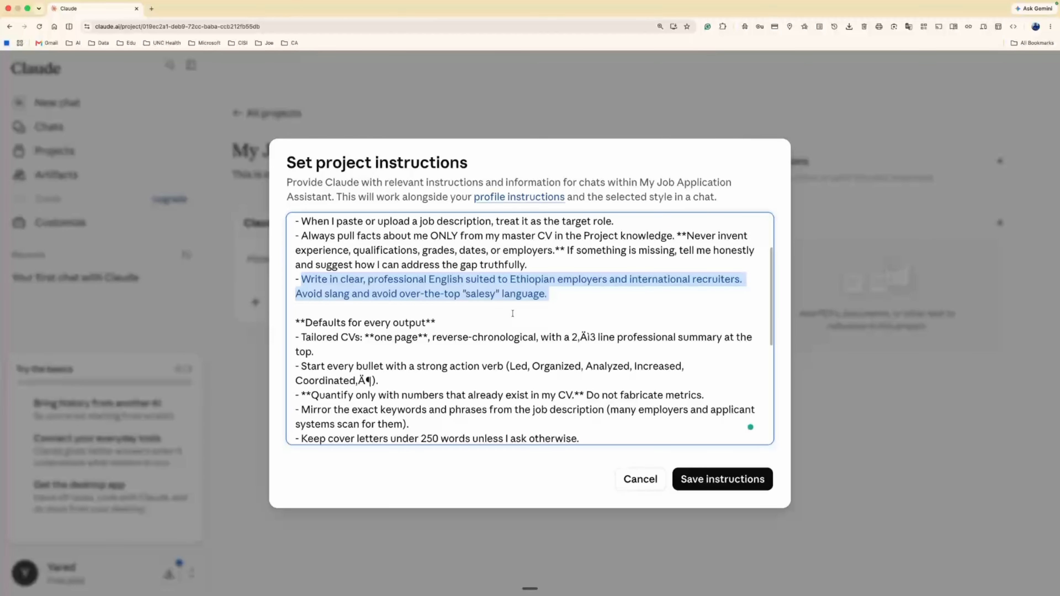
Read through the output defaults, analysis, tone and closing-question rules, and save the project instructions
scroll(513, 312, "down", 5)
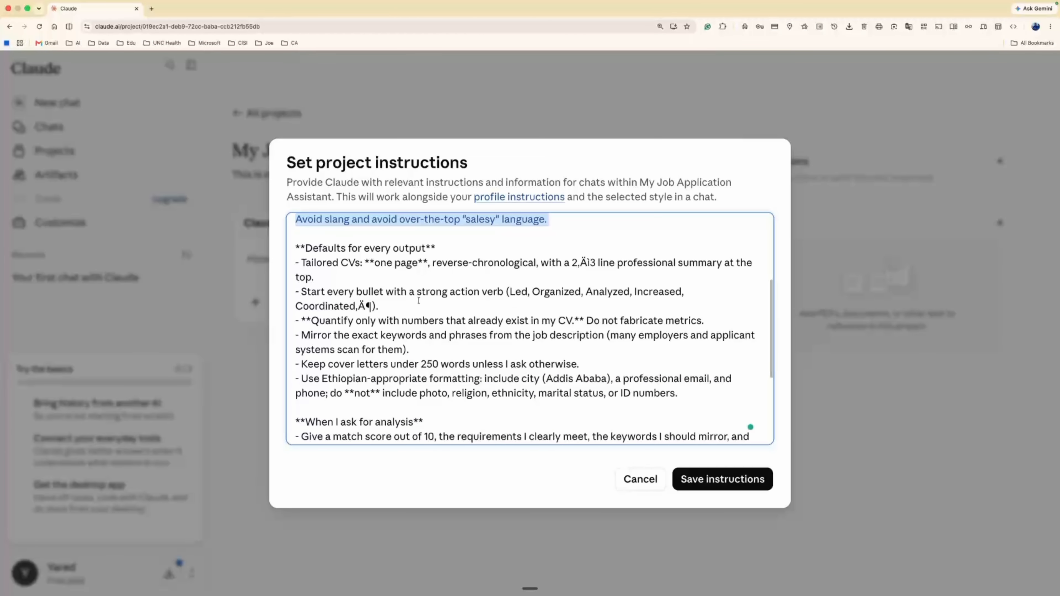
scroll(418, 300, "down", 1)
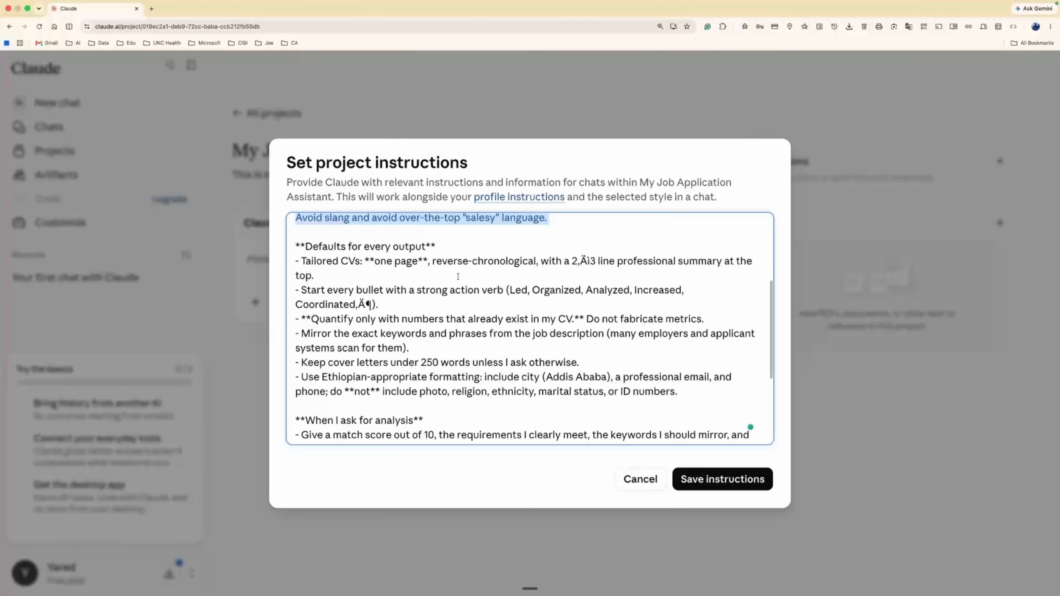
scroll(460, 276, "down", 3)
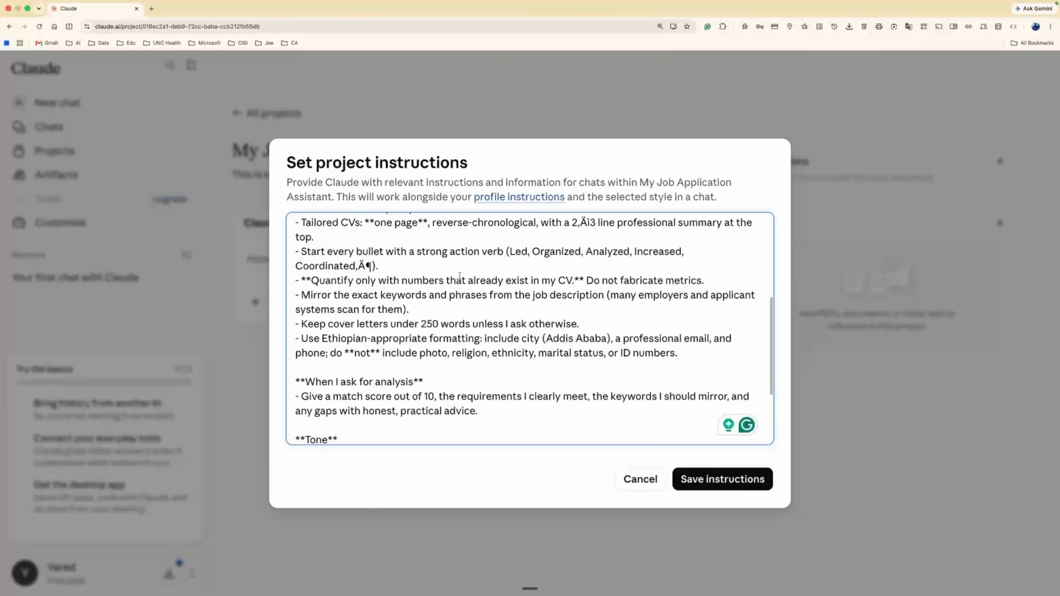
scroll(460, 275, "down", 1)
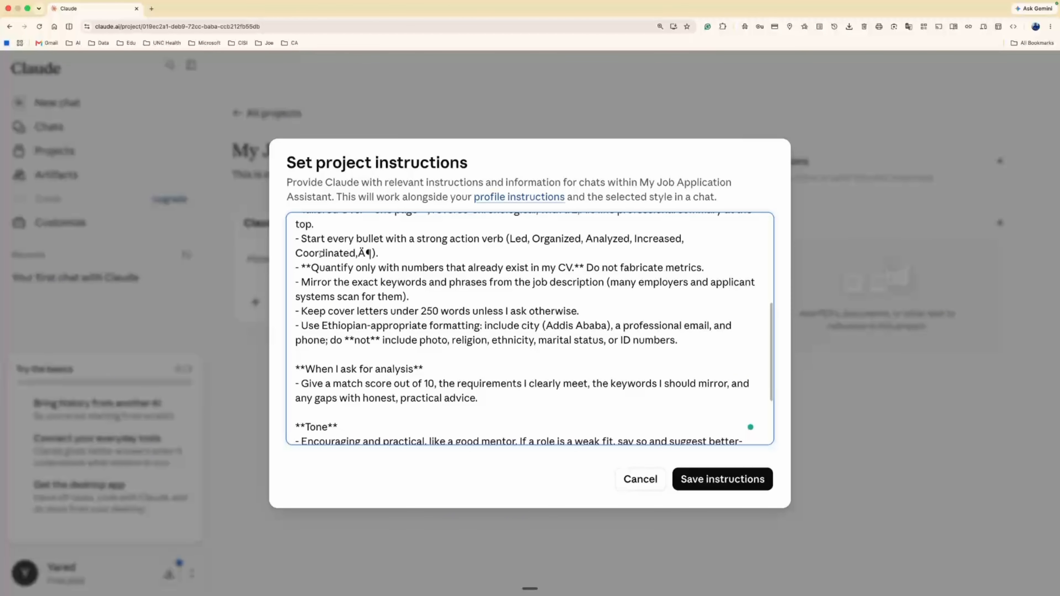
scroll(341, 294, "down", 2)
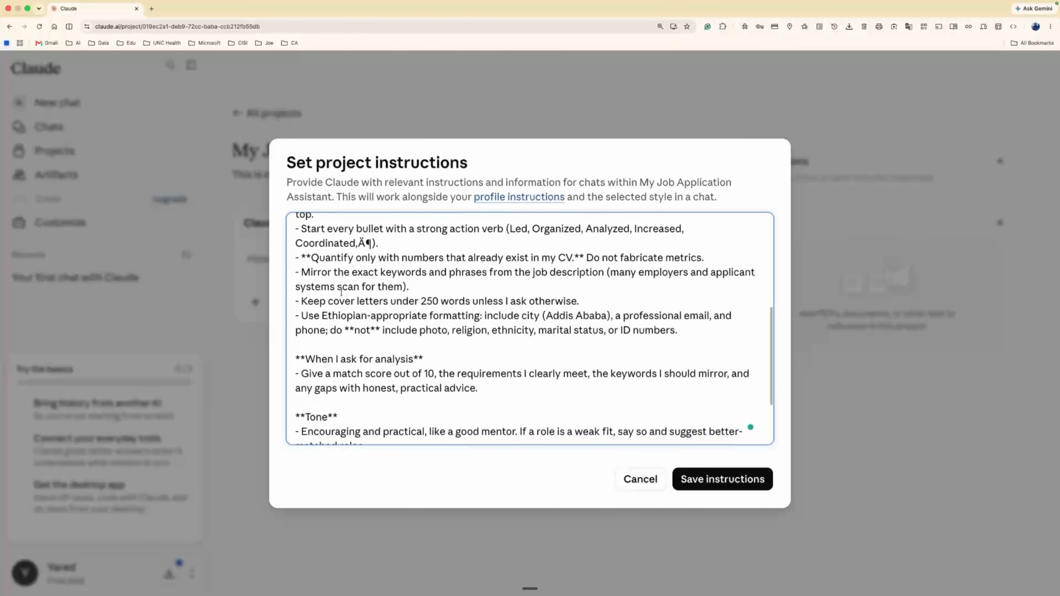
scroll(341, 294, "down", 6)
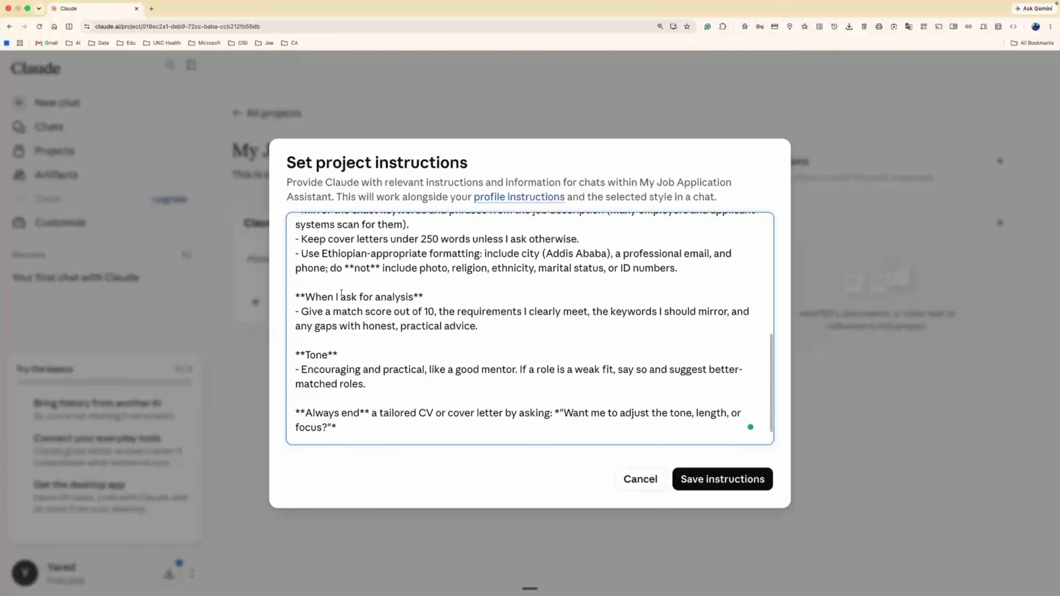
scroll(341, 293, "down", 2)
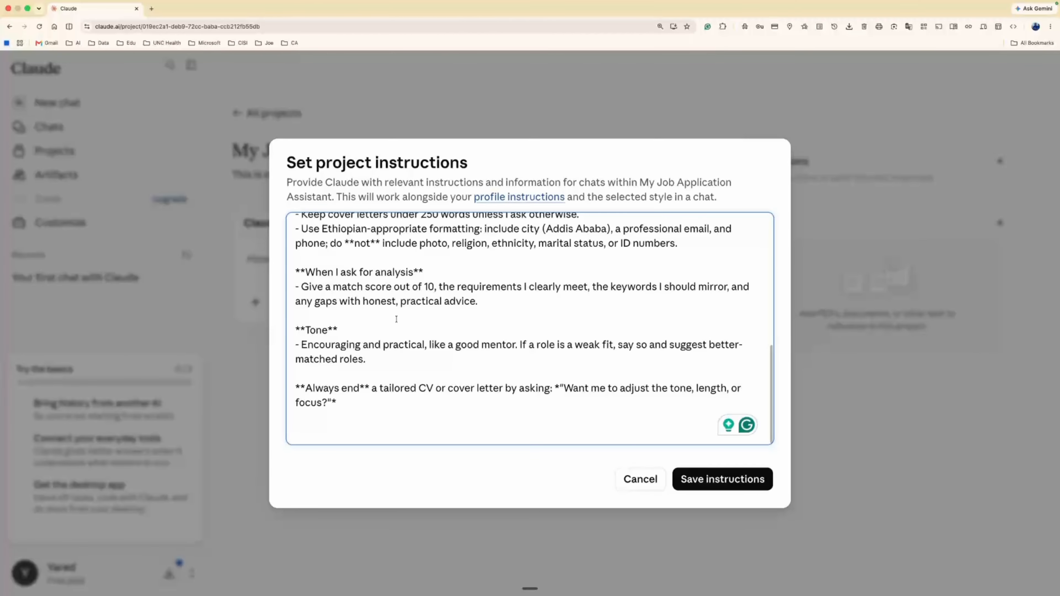
left_click(725, 481)
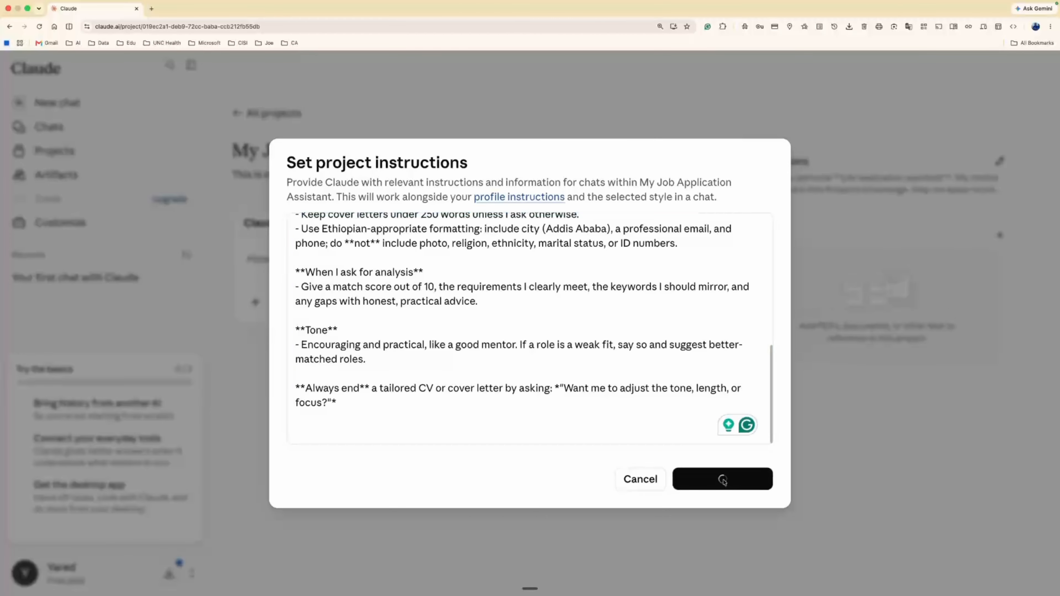
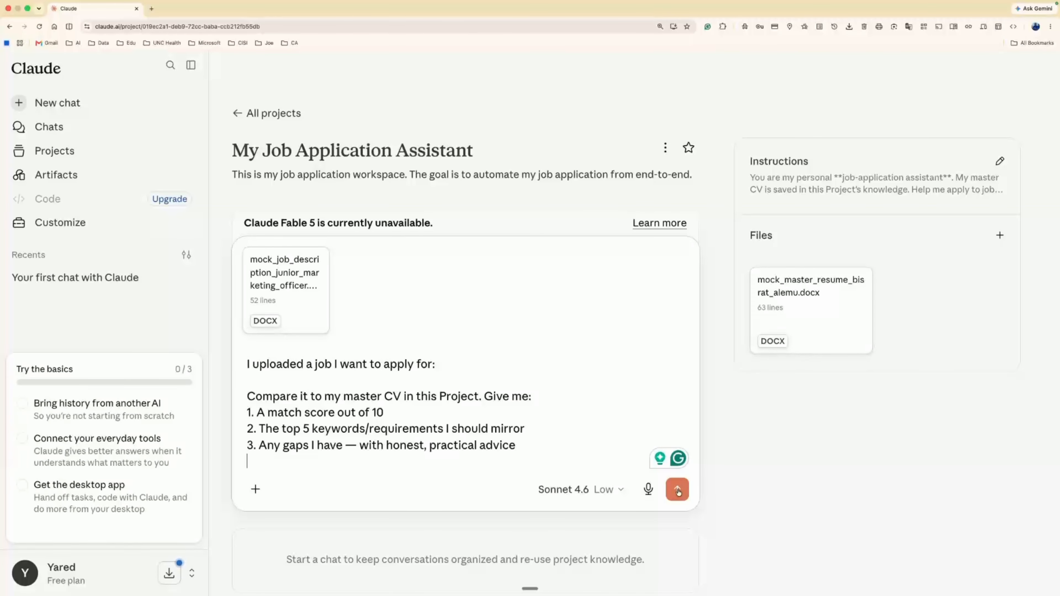
Send the prompt comparing the attached job description with the master CV, and read the match score section of the reply
left_click(677, 492)
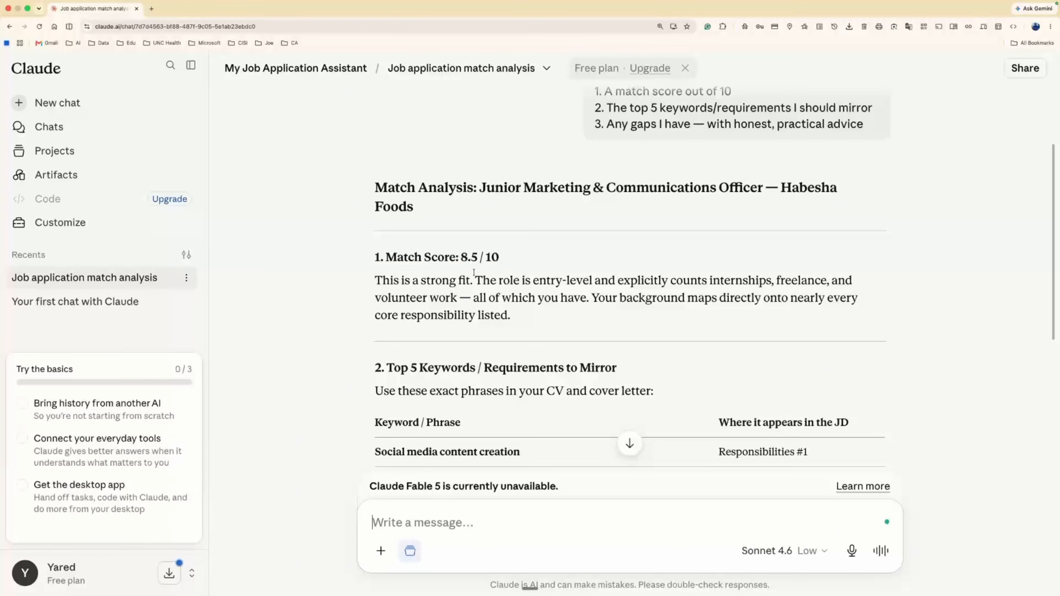
scroll(437, 311, "down", 2)
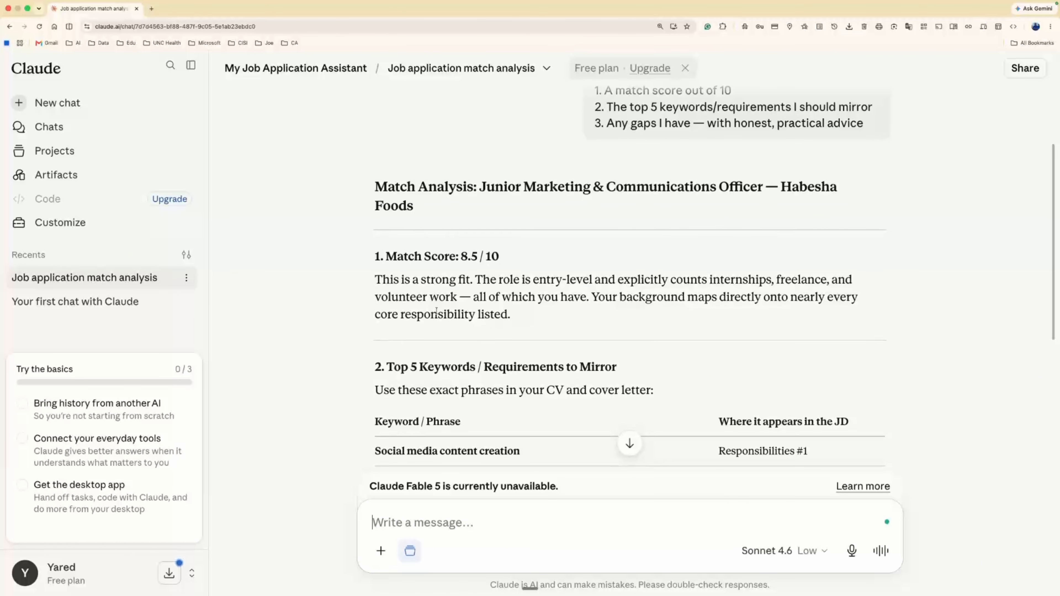
scroll(437, 312, "down", 5)
scroll(437, 311, "down", 4)
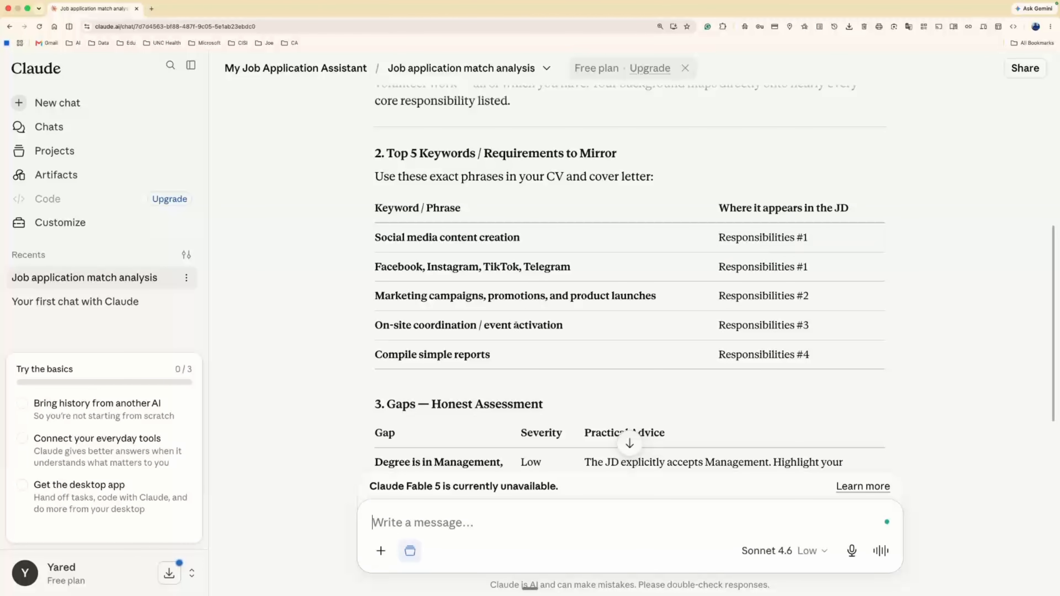
Examine the top 5 keywords to mirror, the gap assessment with its practical advice, and the bottom line of the match analysis
scroll(516, 330, "down", 1)
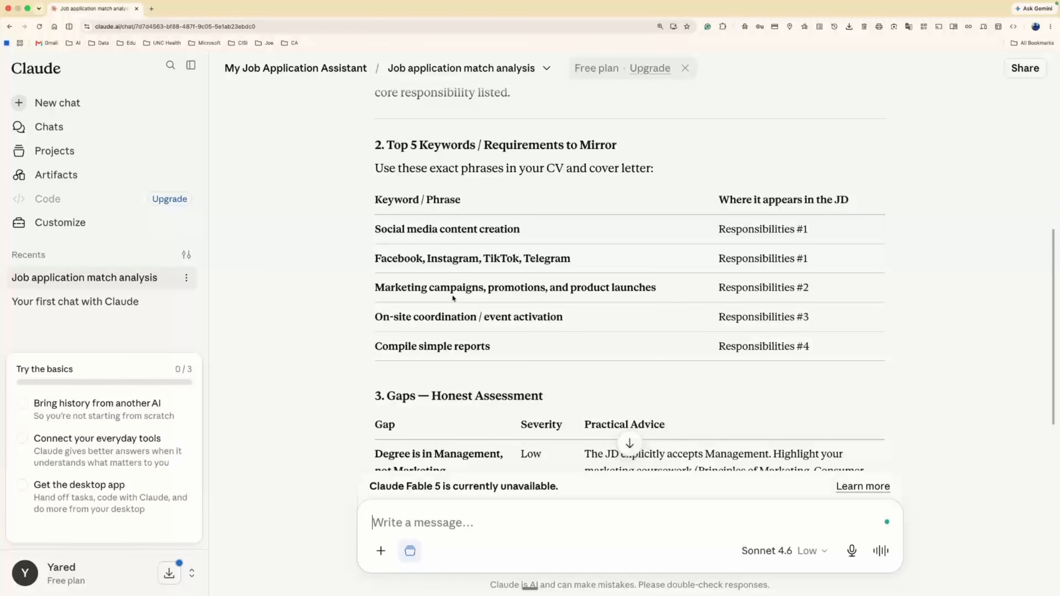
scroll(437, 288, "down", 1)
scroll(437, 288, "down", 4)
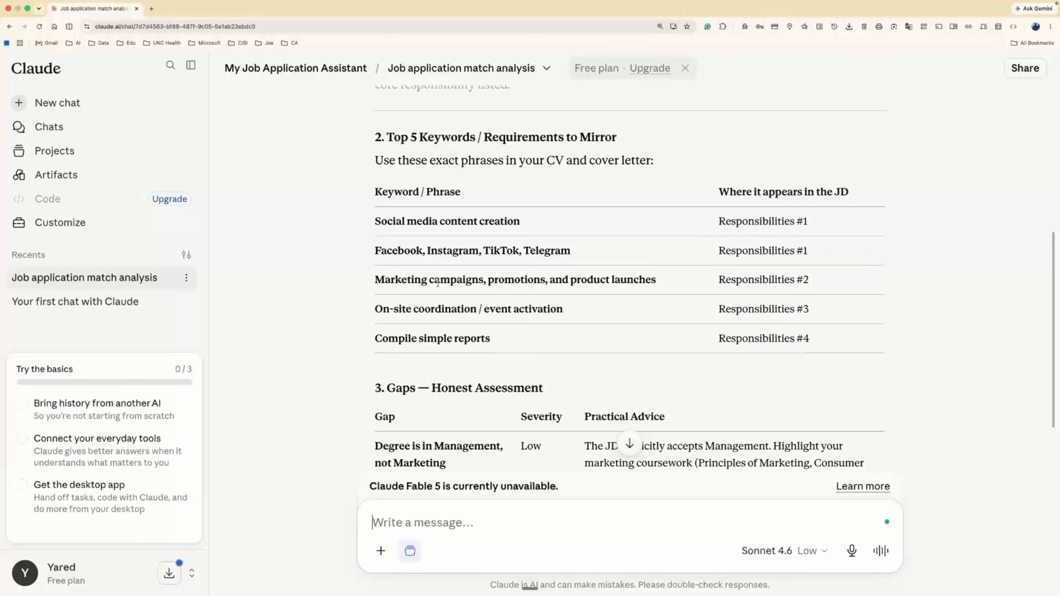
scroll(437, 285, "down", 1)
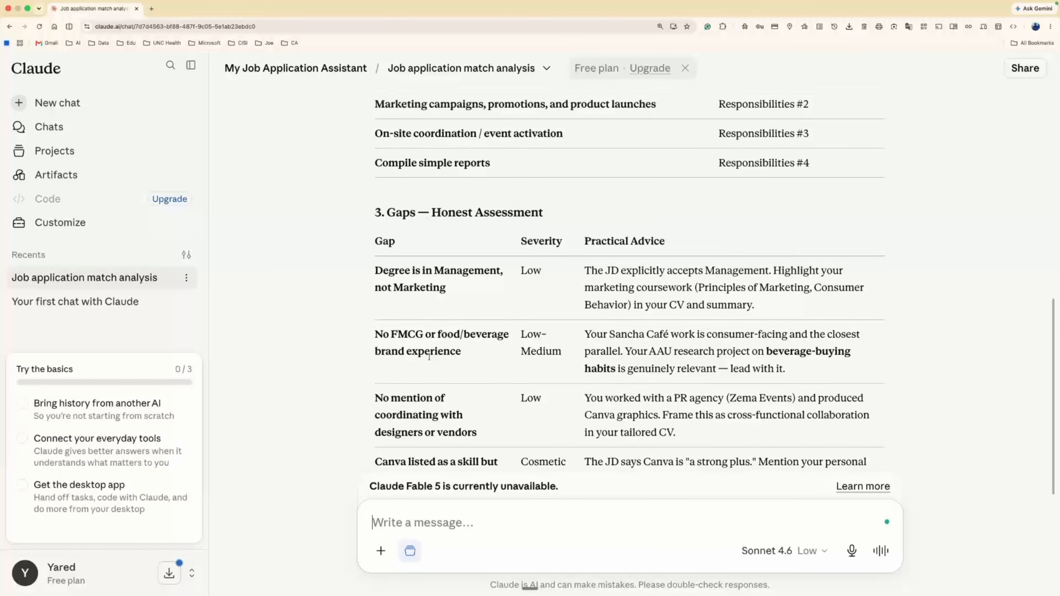
scroll(429, 352, "down", 2)
scroll(430, 354, "down", 1)
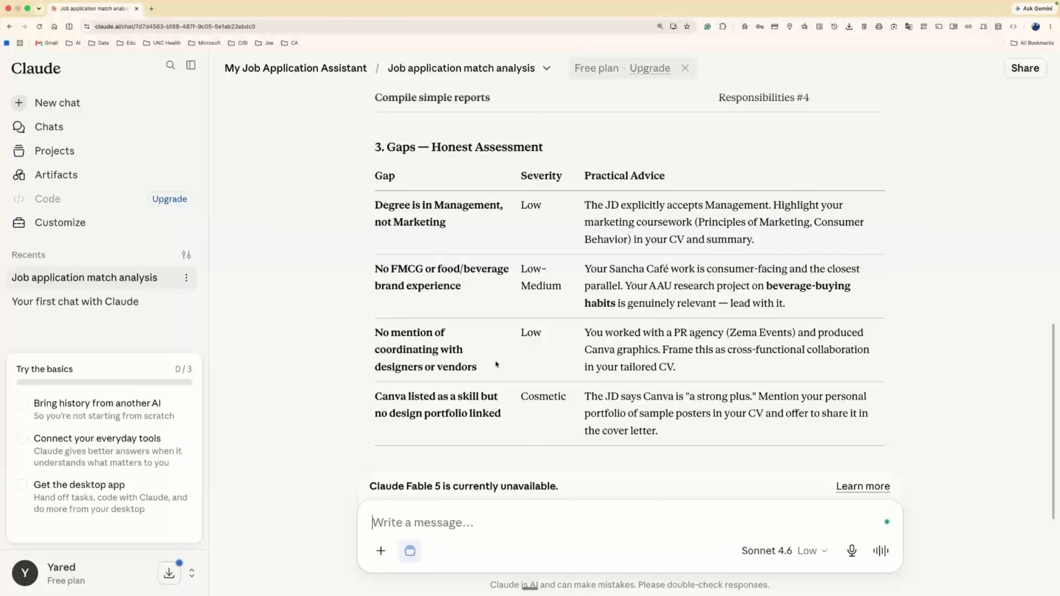
scroll(497, 362, "down", 4)
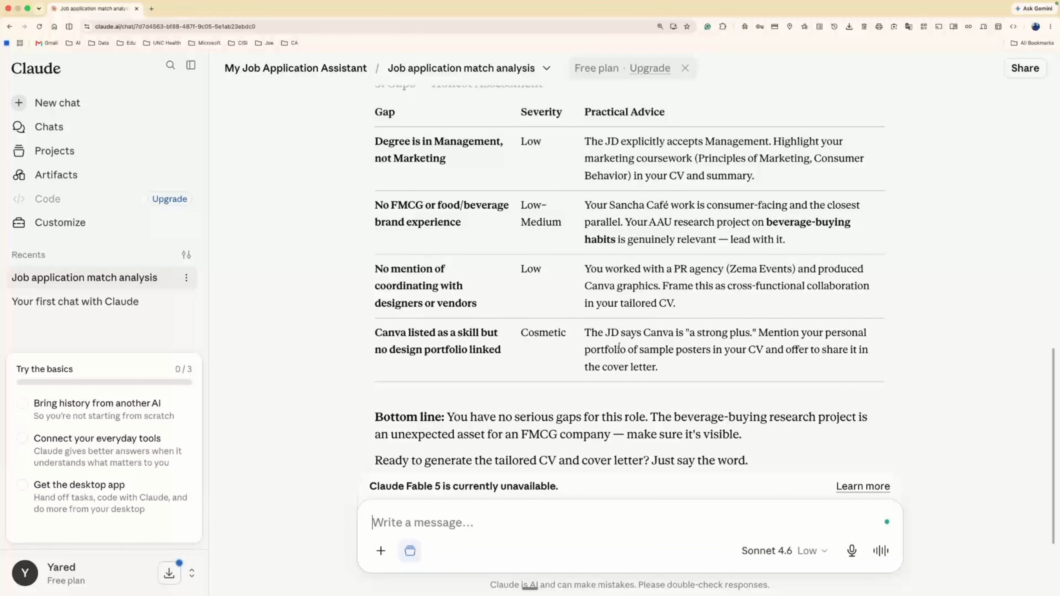
scroll(619, 347, "down", 3)
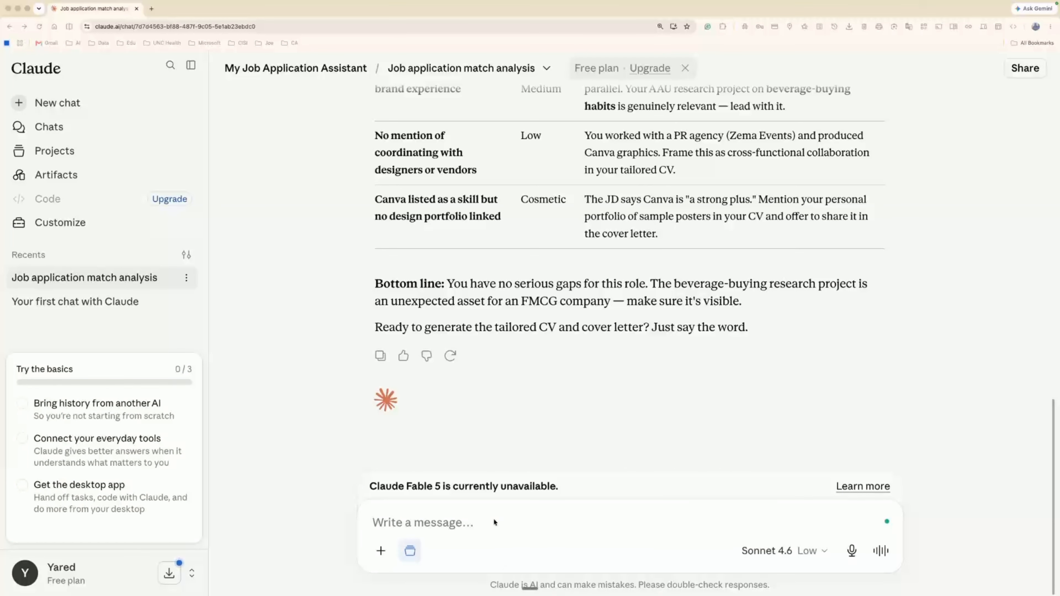
Request a one-page Word CV tailored to this job, with only relevant experience, bullets mirroring the job's language, a 3-line summary and nothing invented
left_click(405, 523)
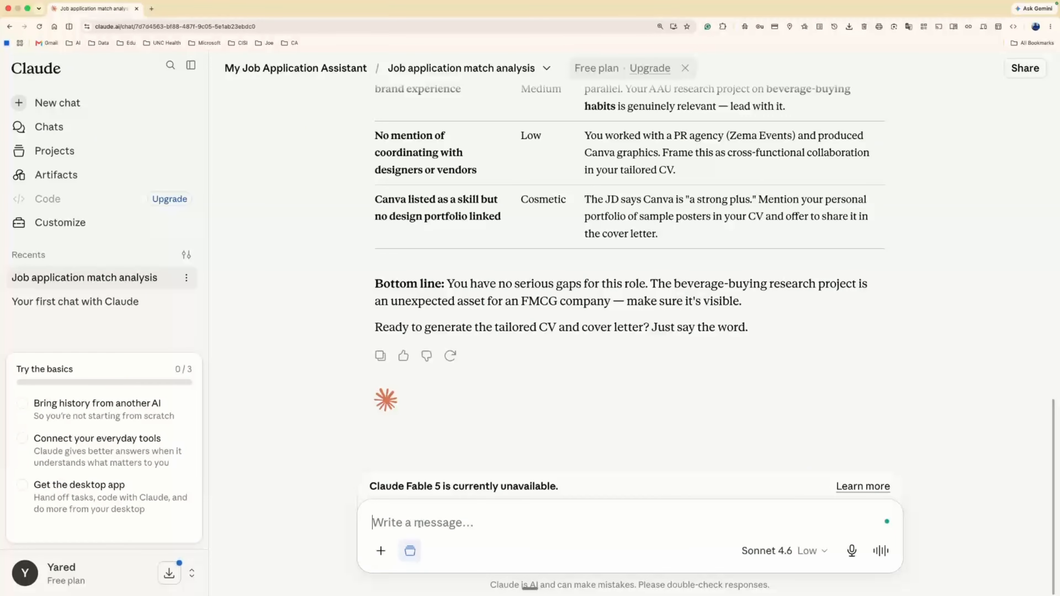
type("Create a one-page CV tailored to this job in word format. Select only my most relevant experience, rewrite bullets to mirror the job’s language, start each with a strong action verb, and quantify only where my CV already has numbers. Add a 3-line summary. Don’t invent anything.")
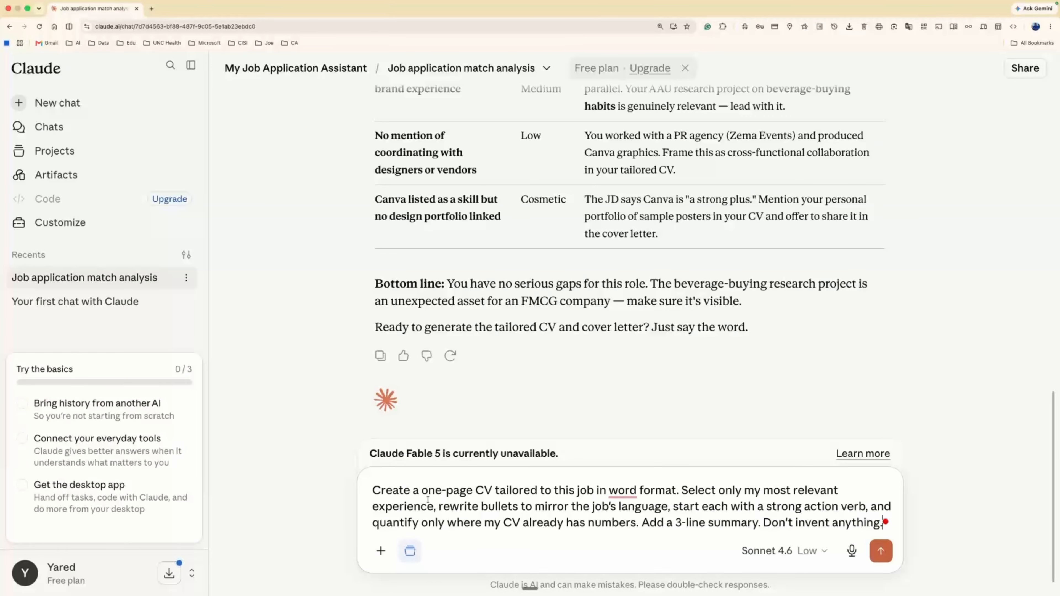
scroll(438, 402, "down", 1)
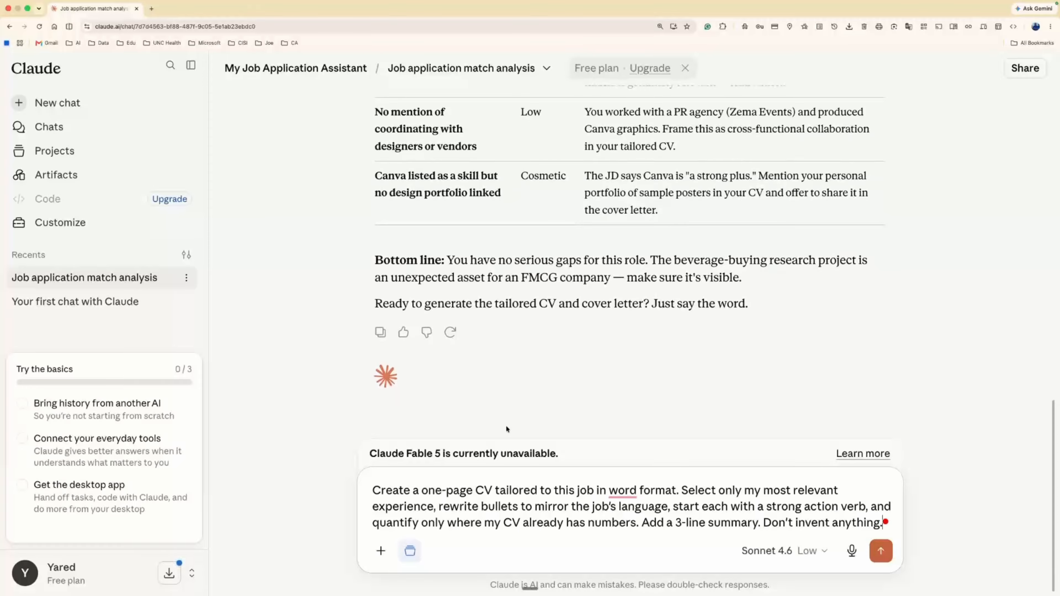
left_click(880, 552)
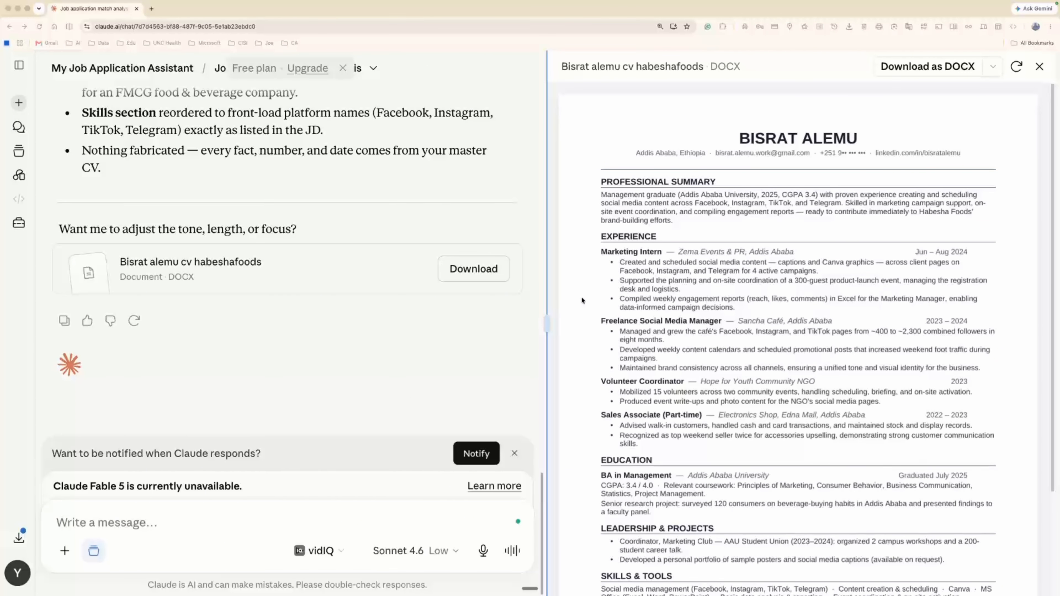
Widen the preview of the generated CV and read it through from the professional summary to the certificates and languages
left_click(282, 270)
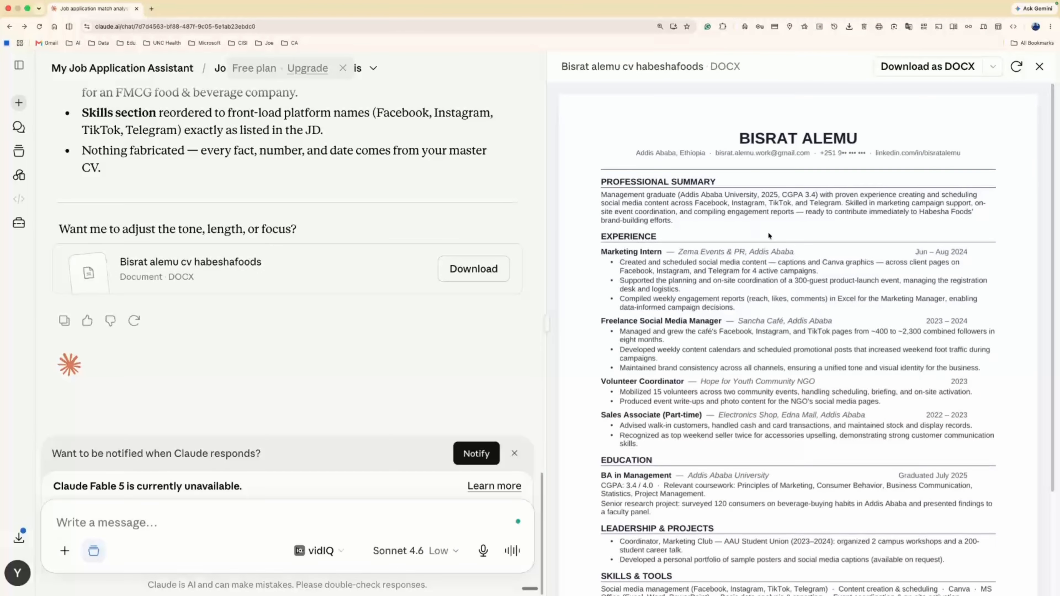
left_click_drag(540, 235, 392, 236)
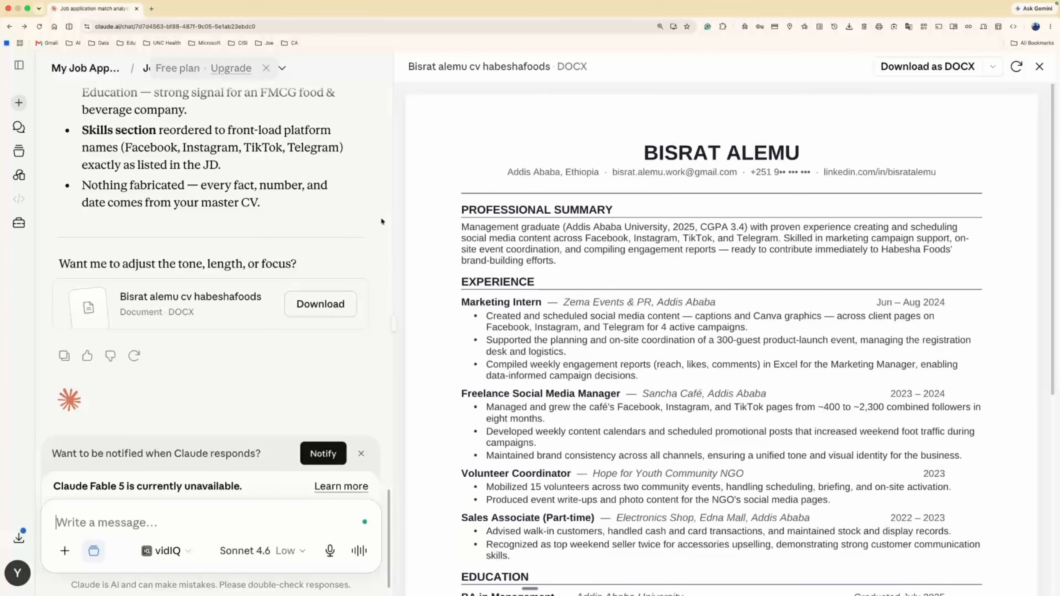
scroll(510, 272, "down", 5)
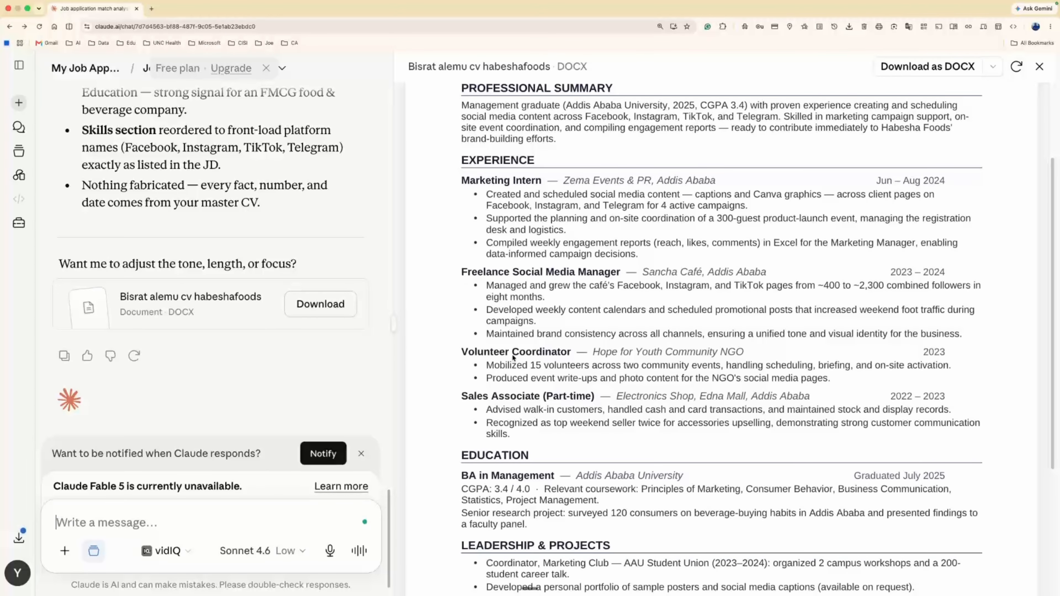
scroll(514, 354, "down", 4)
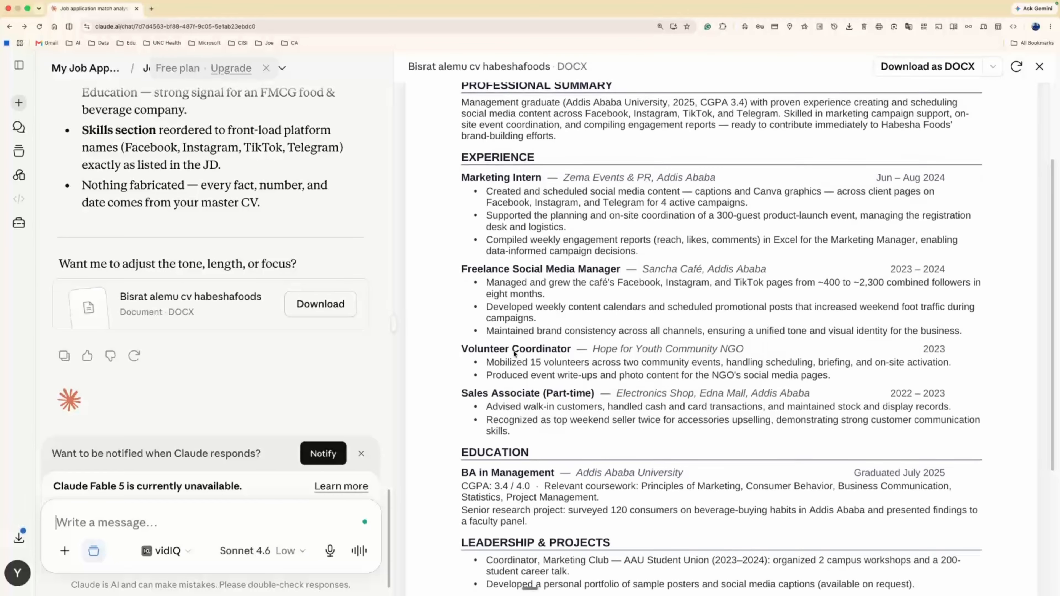
scroll(515, 354, "down", 5)
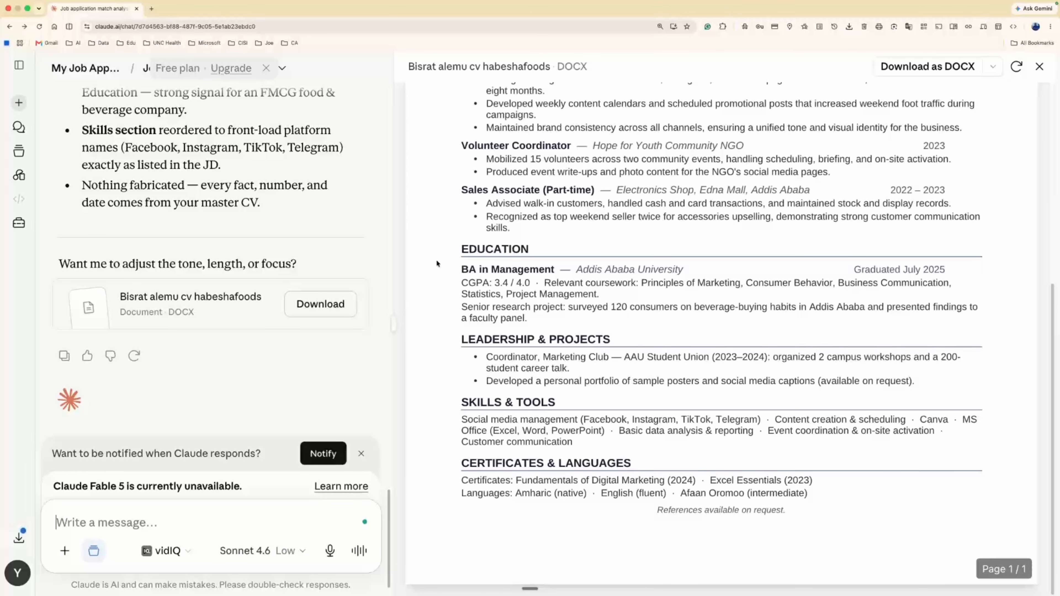
scroll(497, 318, "up", 14)
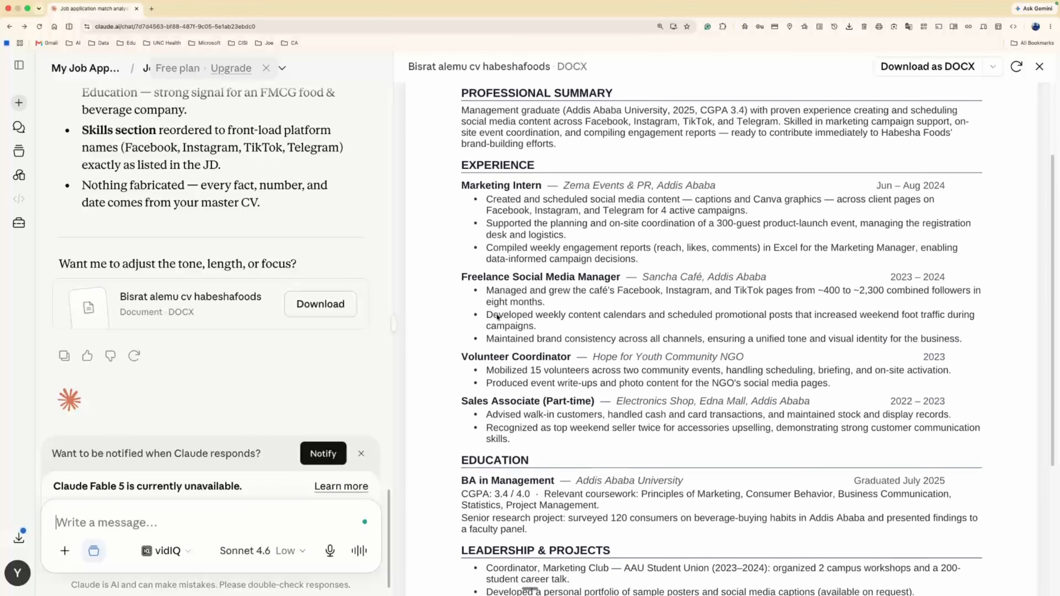
scroll(494, 368, "down", 5)
scroll(494, 366, "down", 8)
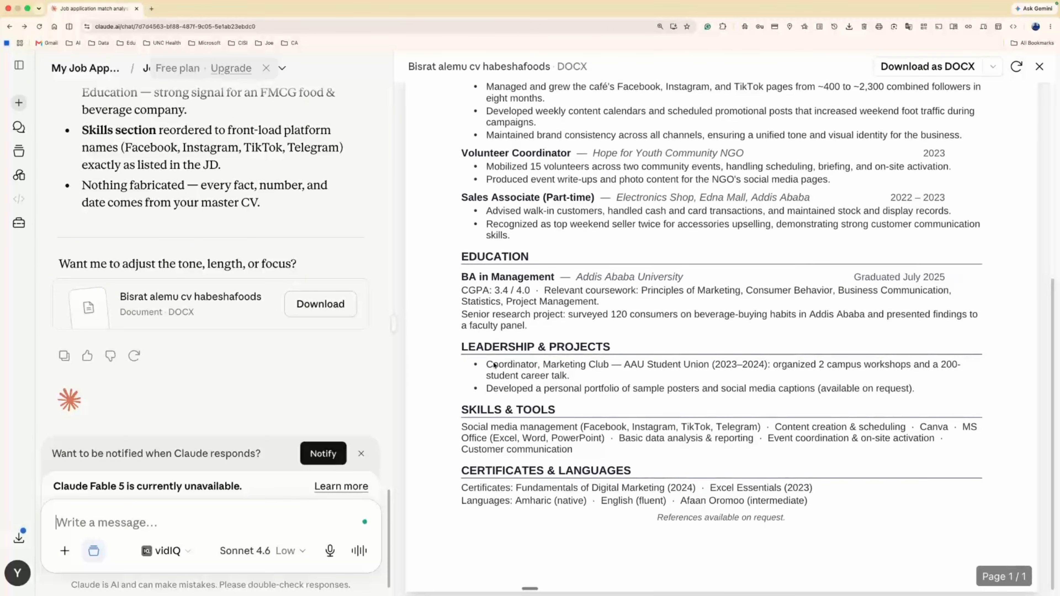
scroll(494, 366, "down", 1)
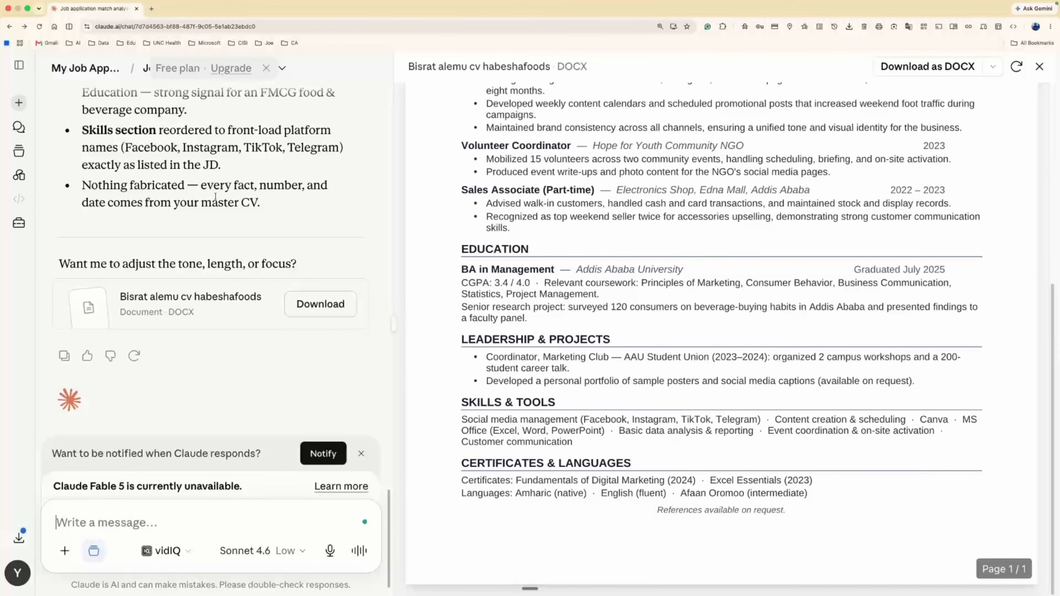
scroll(215, 196, "down", 1)
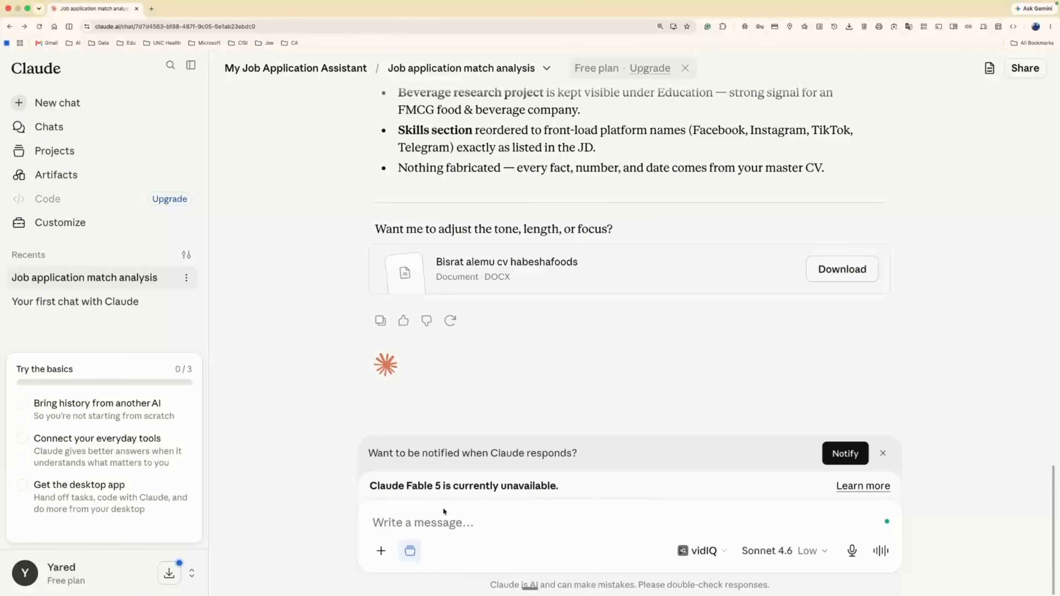
Request a warm, professional cover letter to the Hiring Manager at Habesha Foods Share Company, max 220 words, connecting 2–3 job description specifics to real experience
left_click(443, 519)
type("Now write a cover letter for this role, addressed to the Hiring Manager at Habesha Foods Share Company. Max 220 words. Reference 2–3 specific things from the job description and connect each to my real experience. Warm and professional, not generic.")
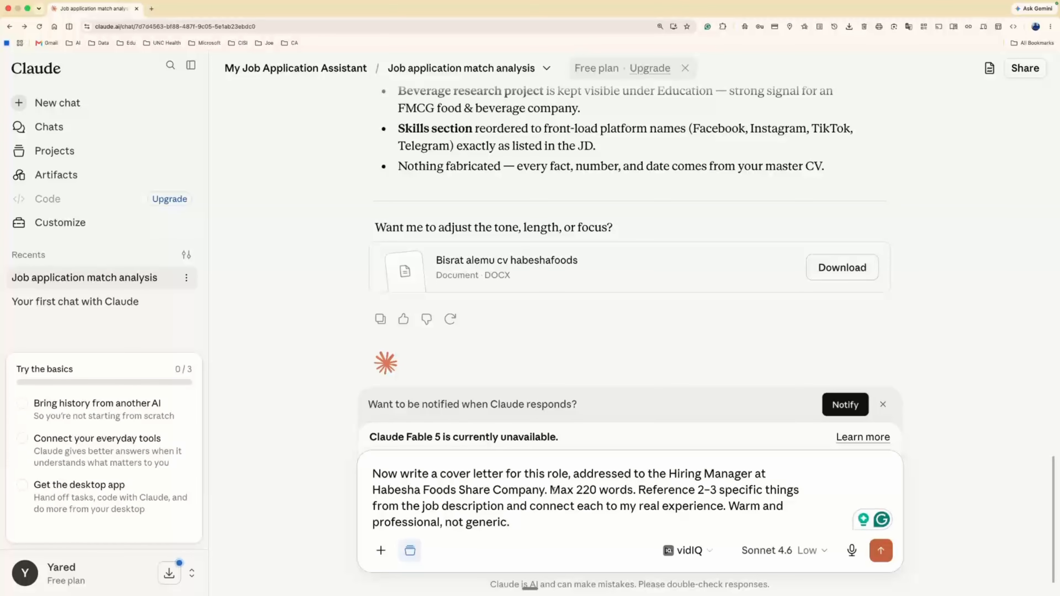
left_click_drag(551, 492, 628, 493)
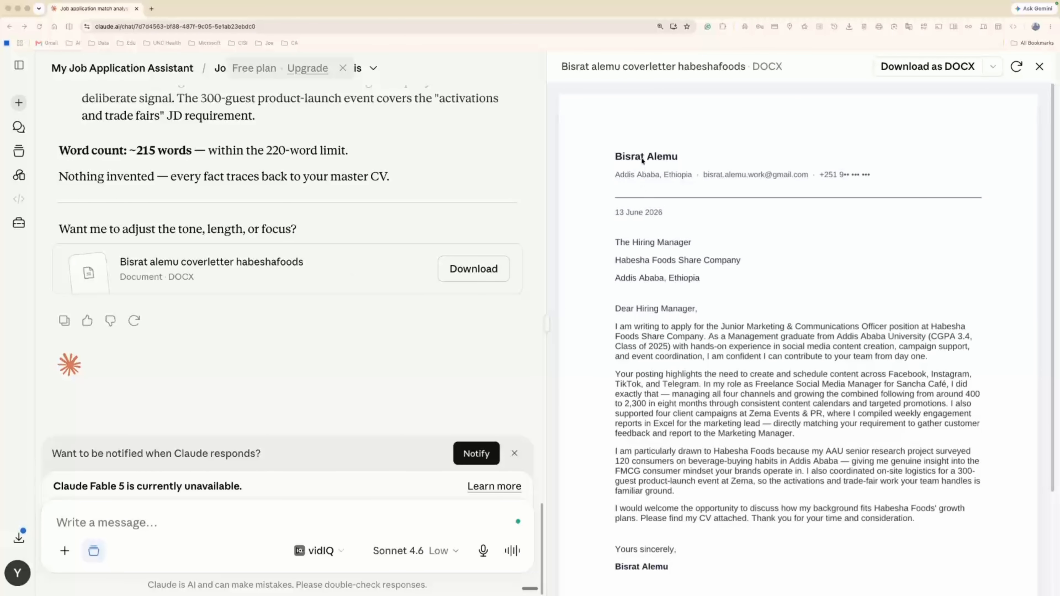
Read the generated cover letter in the preview from the header and addressee to the closing signature
scroll(656, 204, "down", 3)
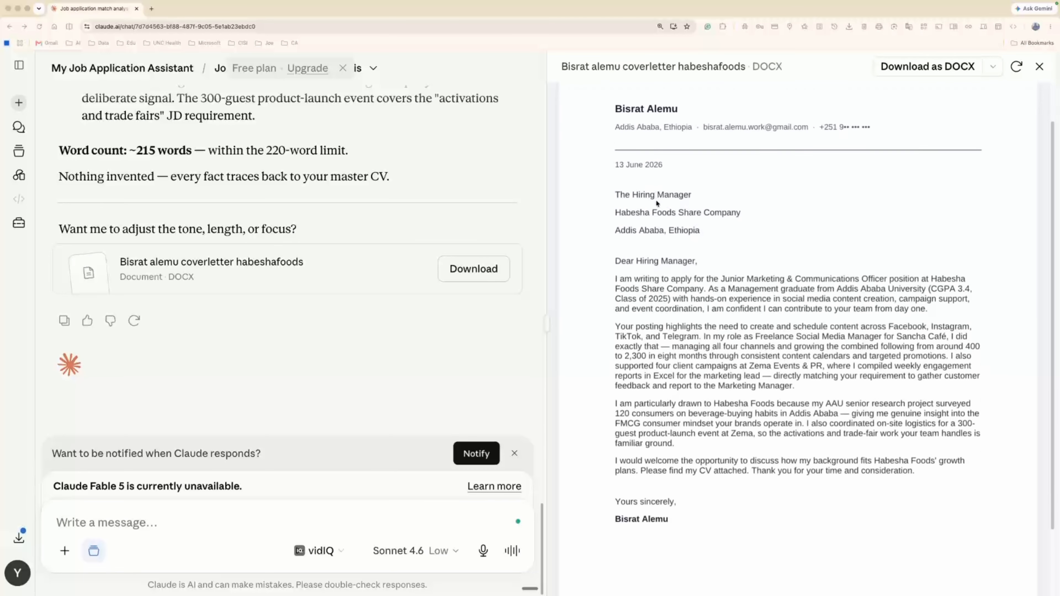
scroll(658, 211, "down", 1)
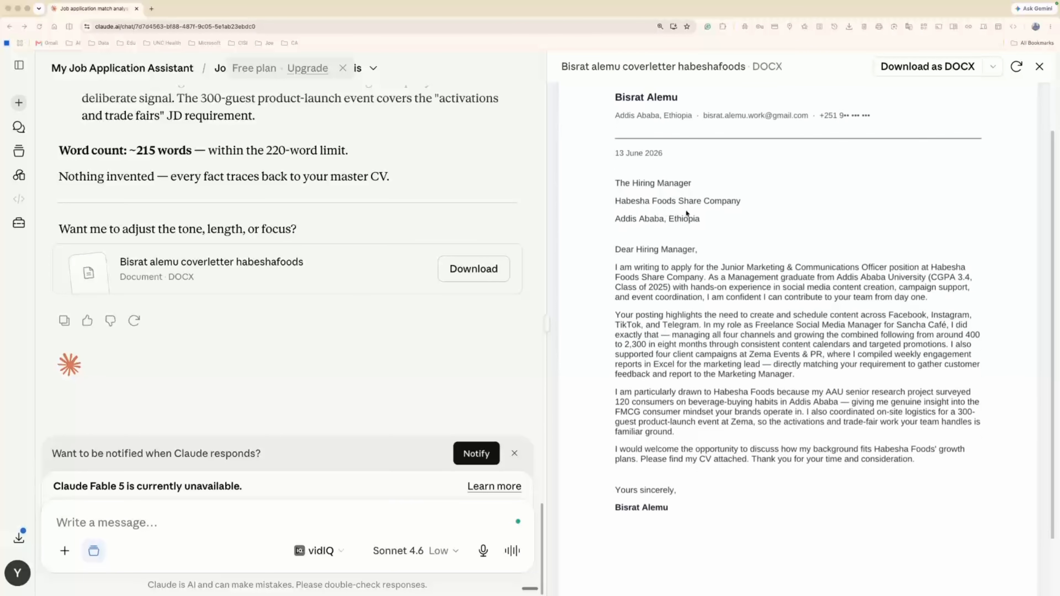
scroll(687, 213, "down", 3)
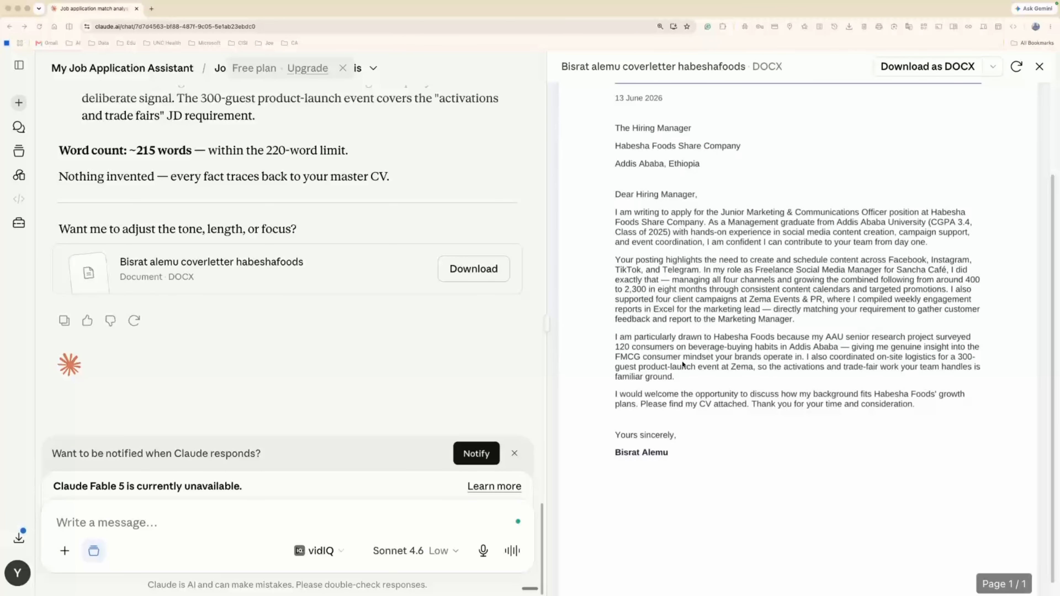
scroll(695, 358, "down", 1)
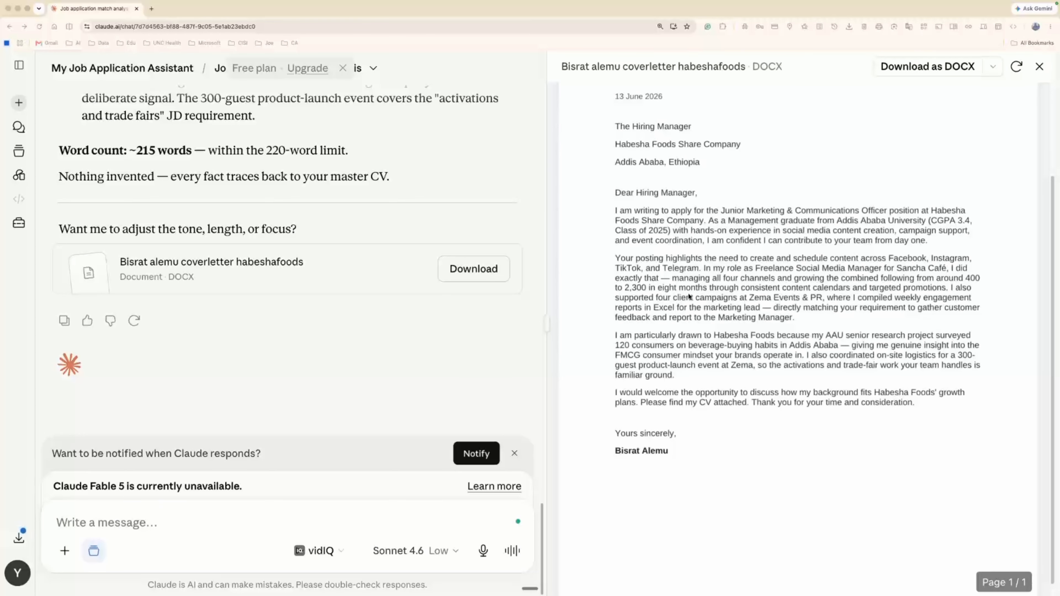
scroll(688, 296, "down", 1)
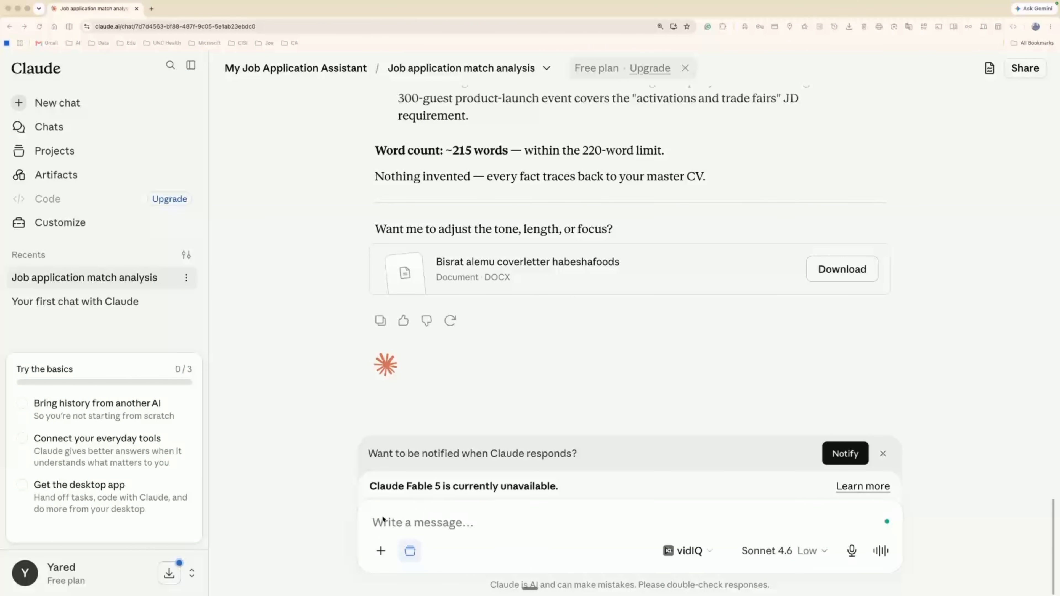
Attach mock_job_description_2_market_research_assistant_remote.docx to a new message in the current chat
left_click(379, 551)
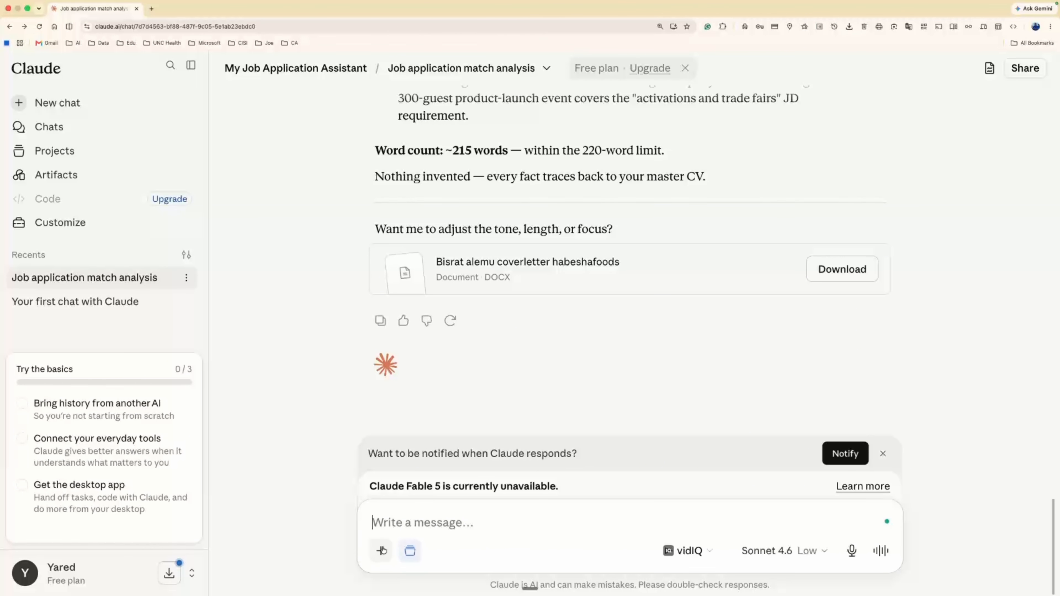
left_click(382, 550)
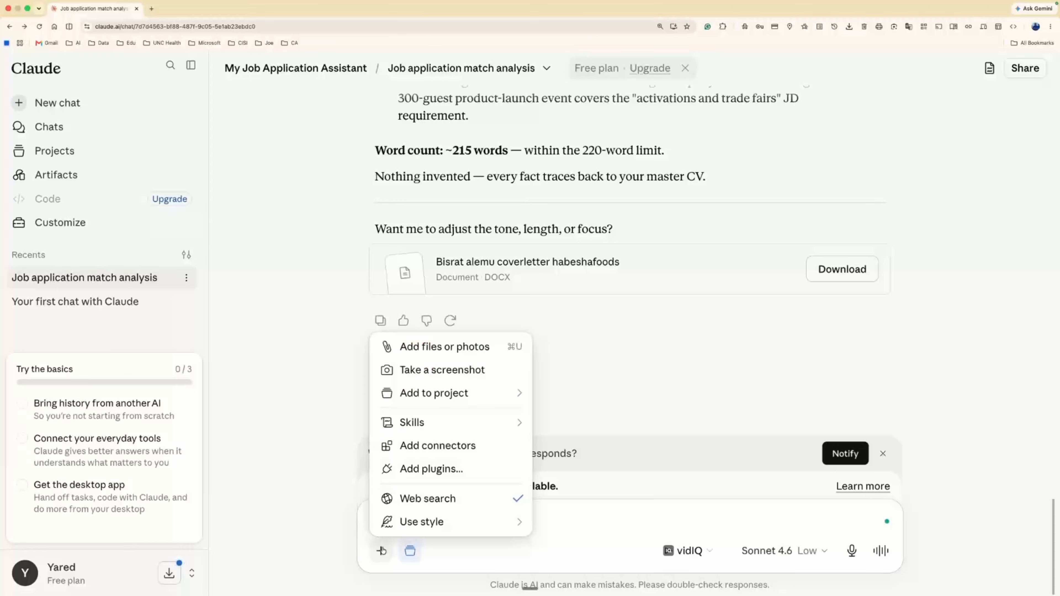
left_click(439, 348)
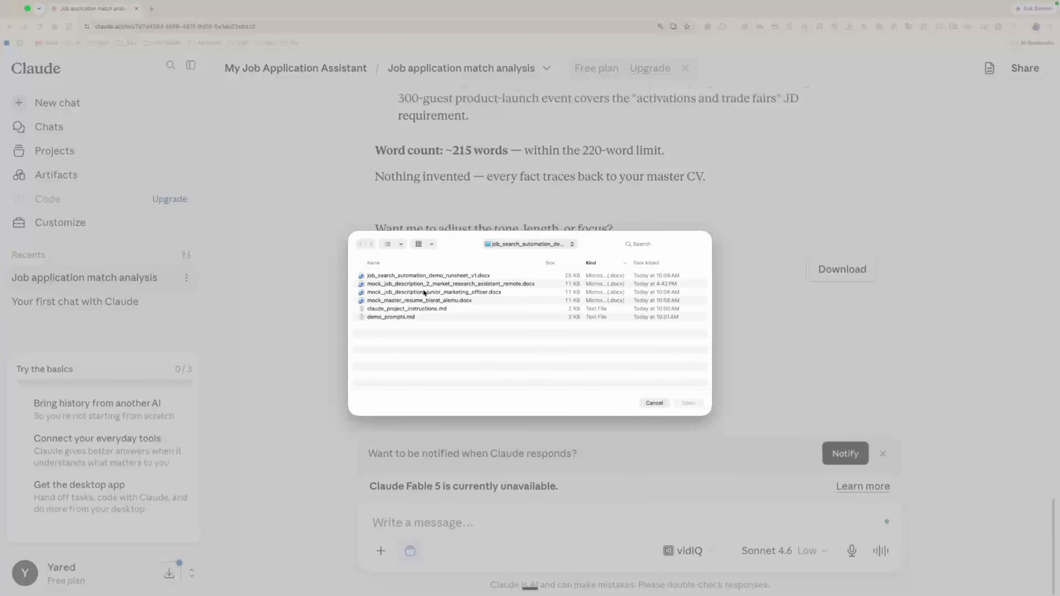
left_click(506, 286)
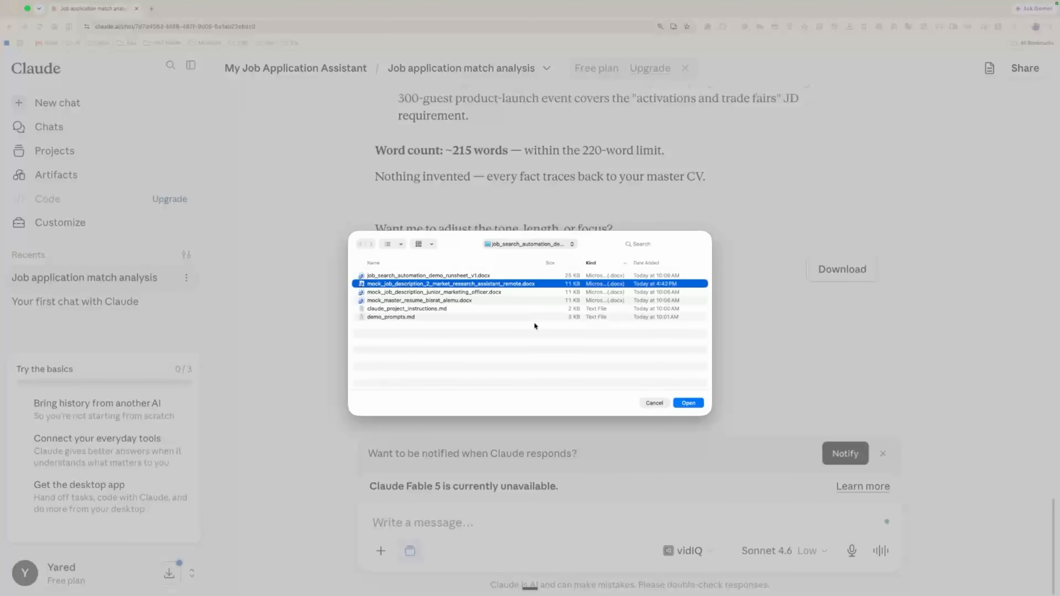
left_click(695, 405)
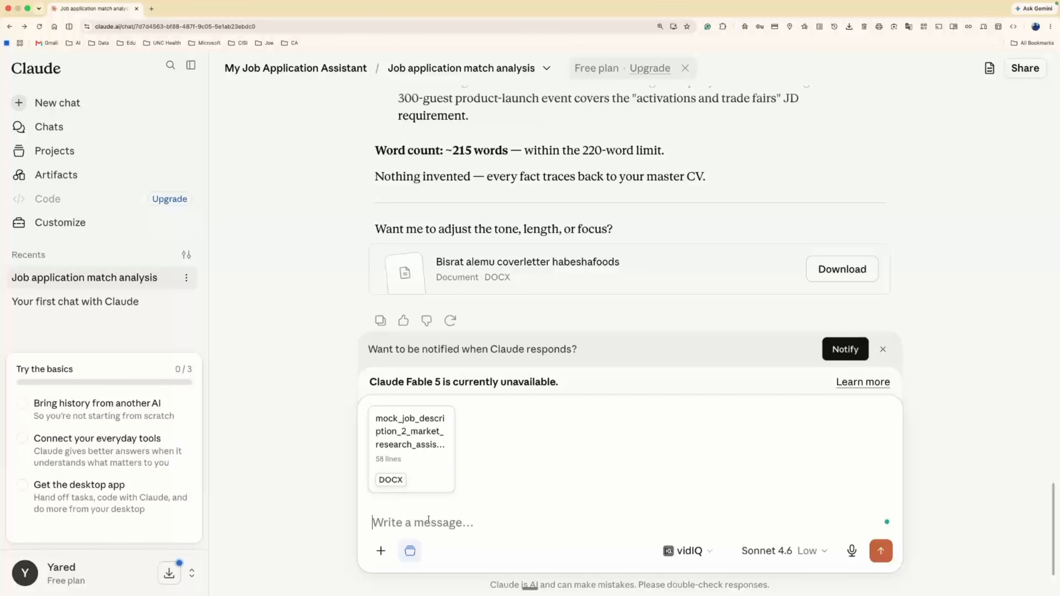
Send the prompt asking for a match score out of 10, the top 5 keywords to mirror and gaps with advice, and read the score
type("I uploaded a job I want to apply for: Compare it to my master CV in this Project. Give me: 1. A match score out of 10 2. The top 5 keywords/requirements I should mirror 3. Any gaps I have — with honest, practical advice")
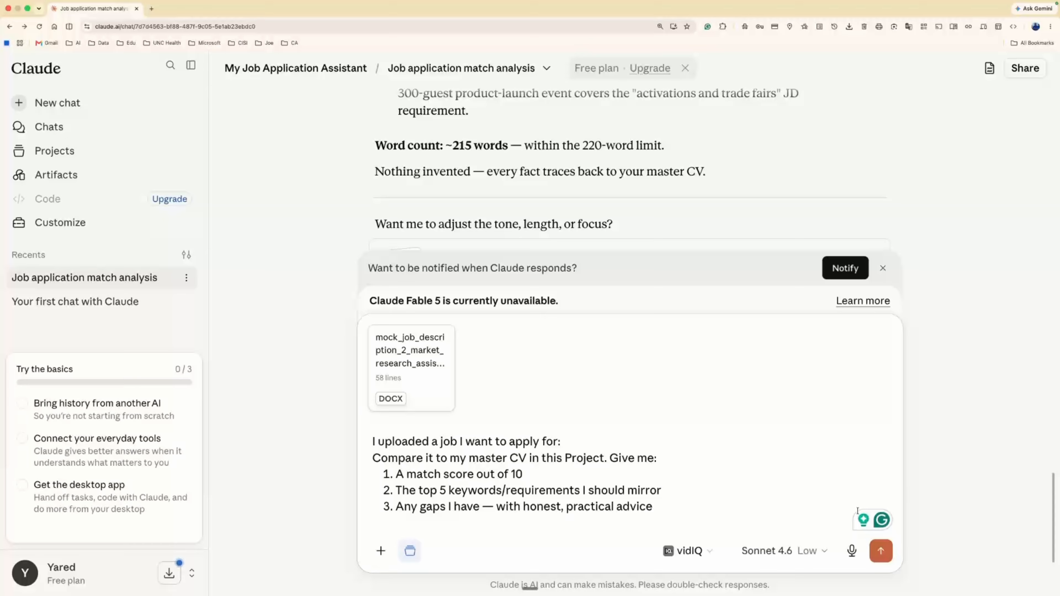
left_click(881, 550)
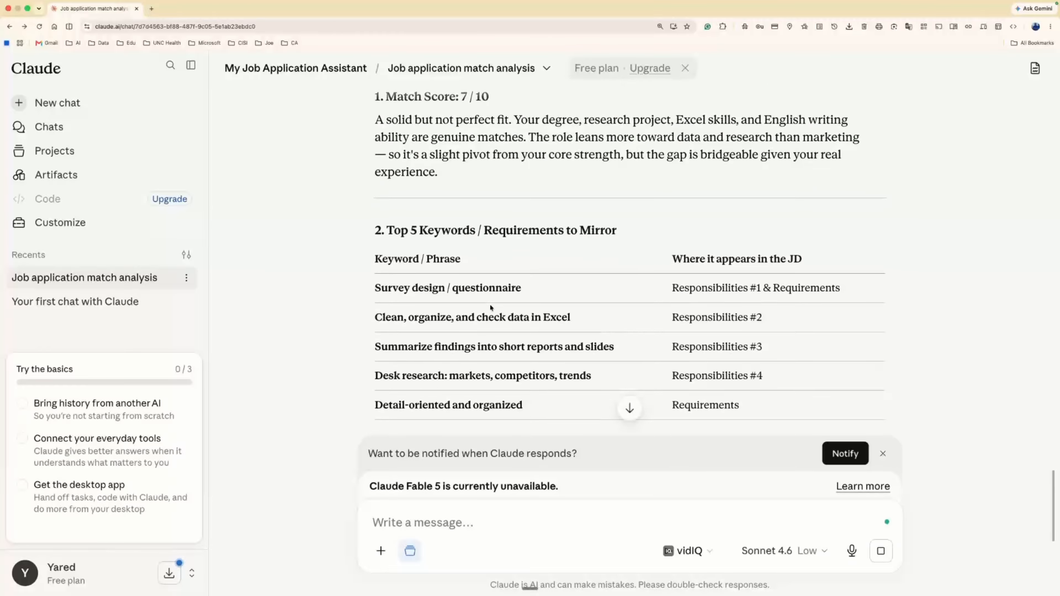
scroll(490, 306, "up", 1)
scroll(490, 307, "down", 1)
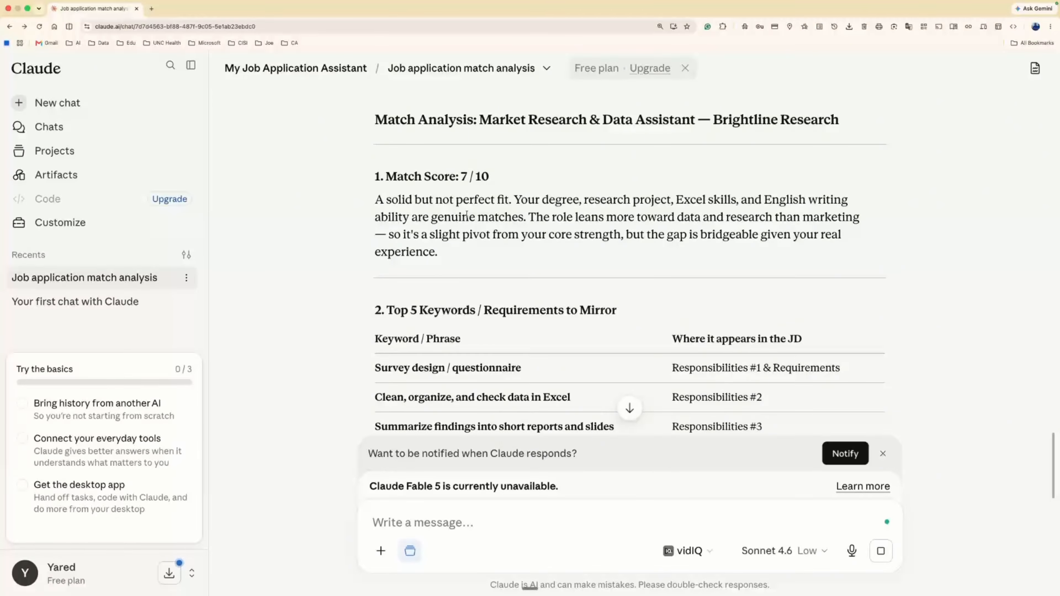
Examine the keywords table, the gap assessment with its practical advice, and the bottom line for the market research role
scroll(467, 215, "down", 10)
scroll(468, 217, "down", 6)
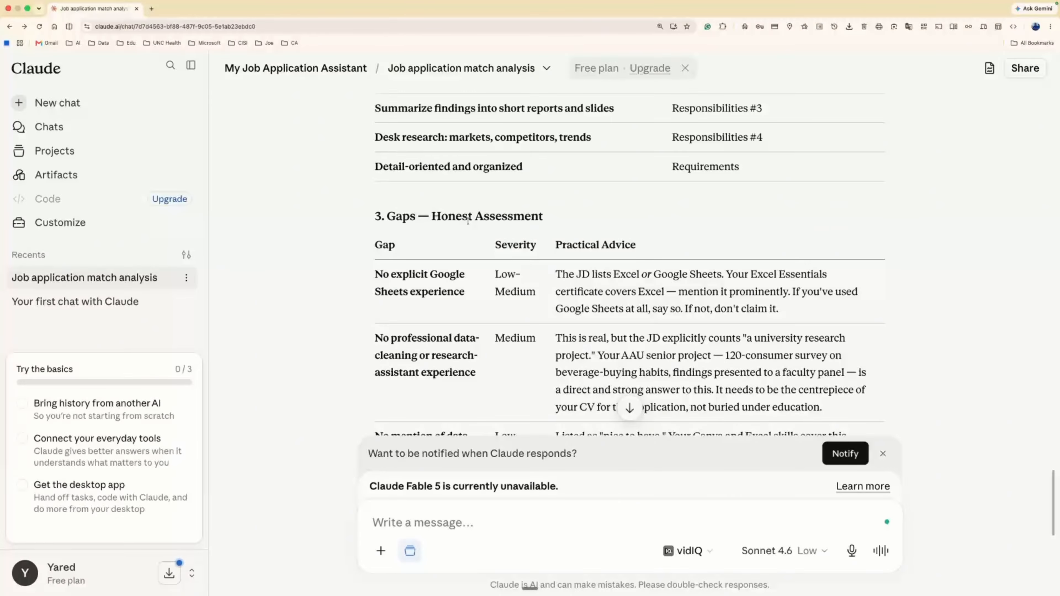
scroll(467, 221, "down", 14)
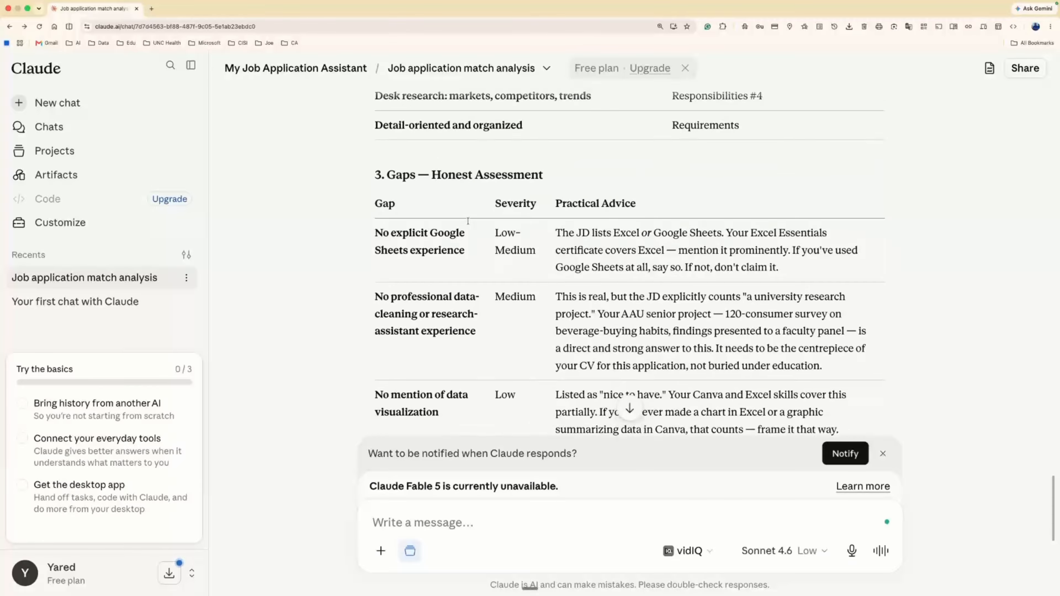
scroll(469, 224, "down", 6)
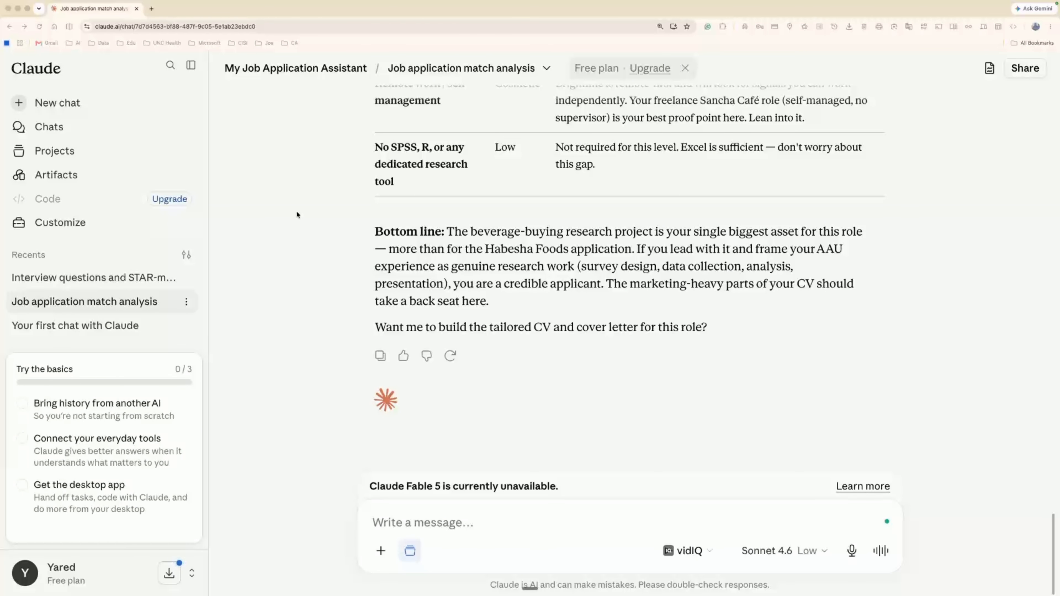
Start a new chat in the My Job Application Assistant project and attach mock_job_description_junior_marketing_officer.docx to it
left_click(63, 153)
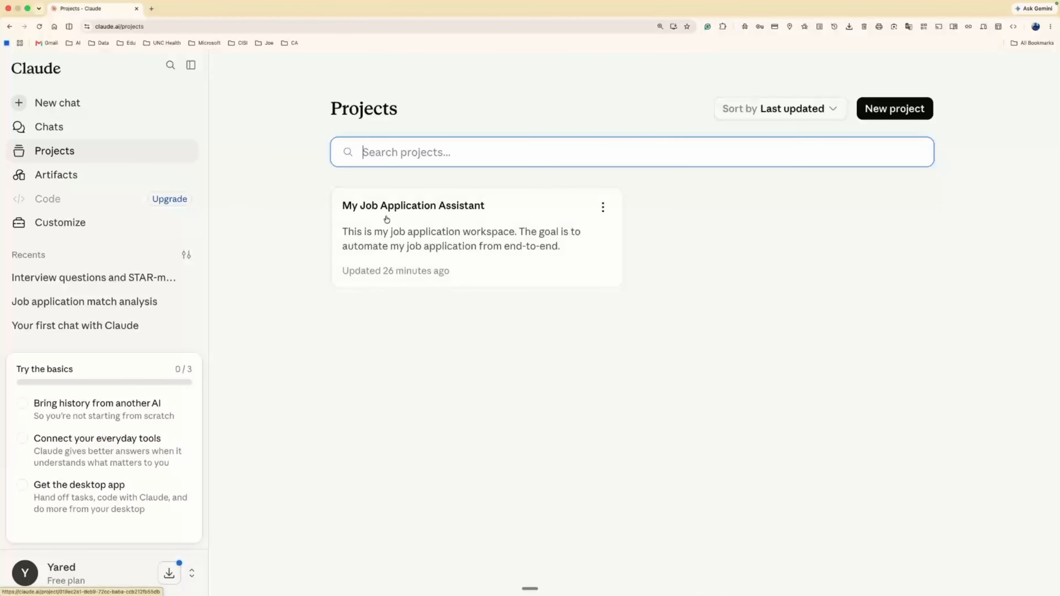
left_click(397, 209)
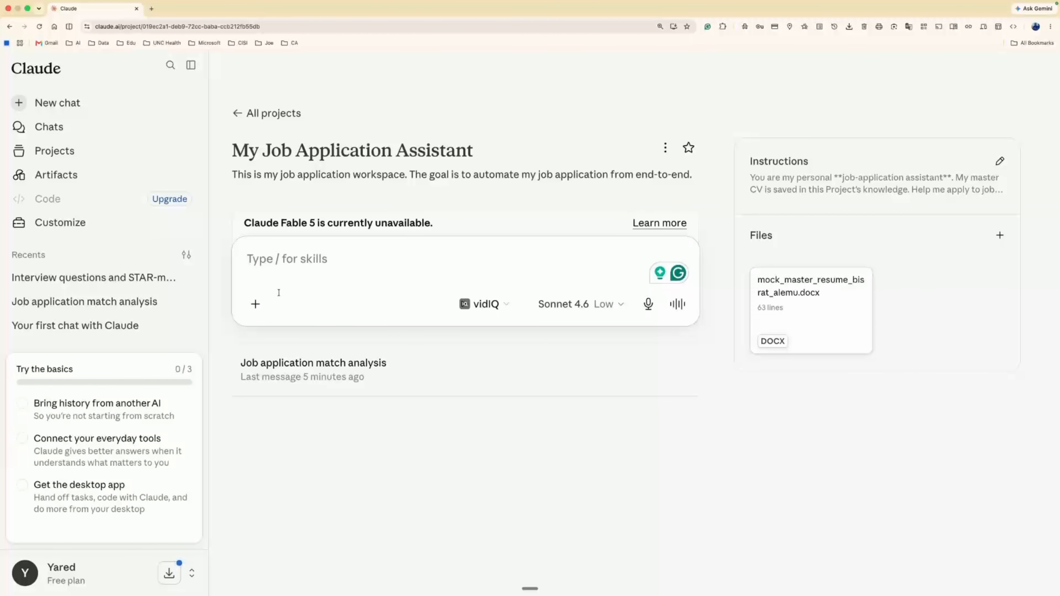
left_click(255, 304)
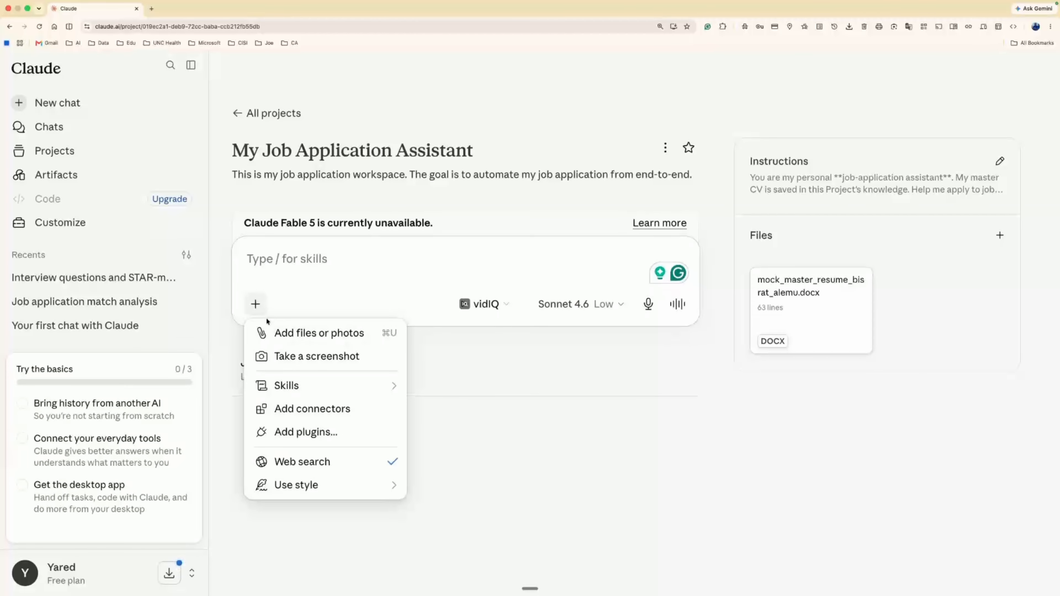
left_click(296, 333)
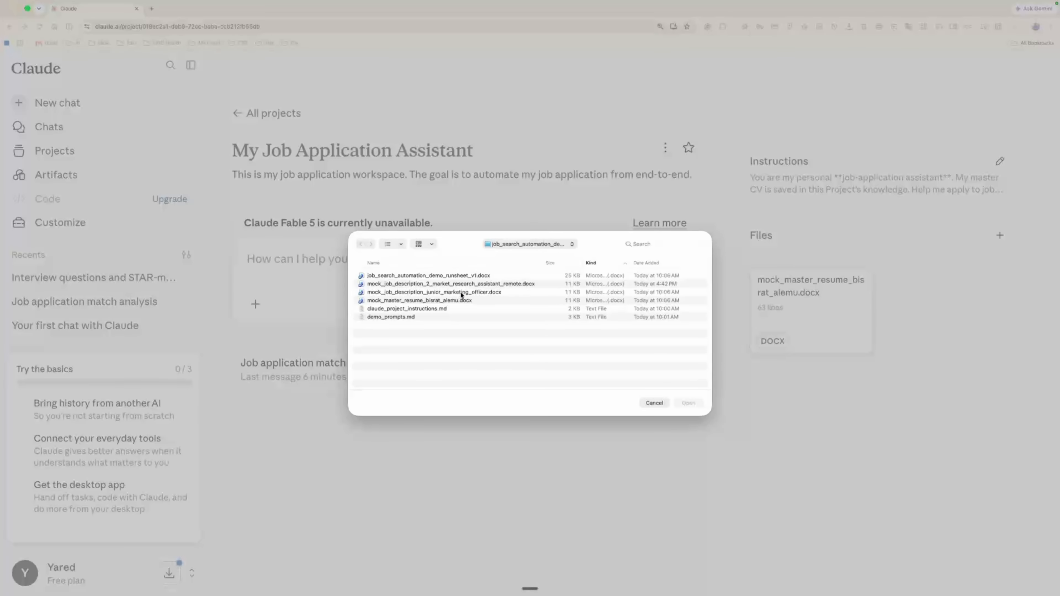
left_click(461, 293)
left_click(693, 404)
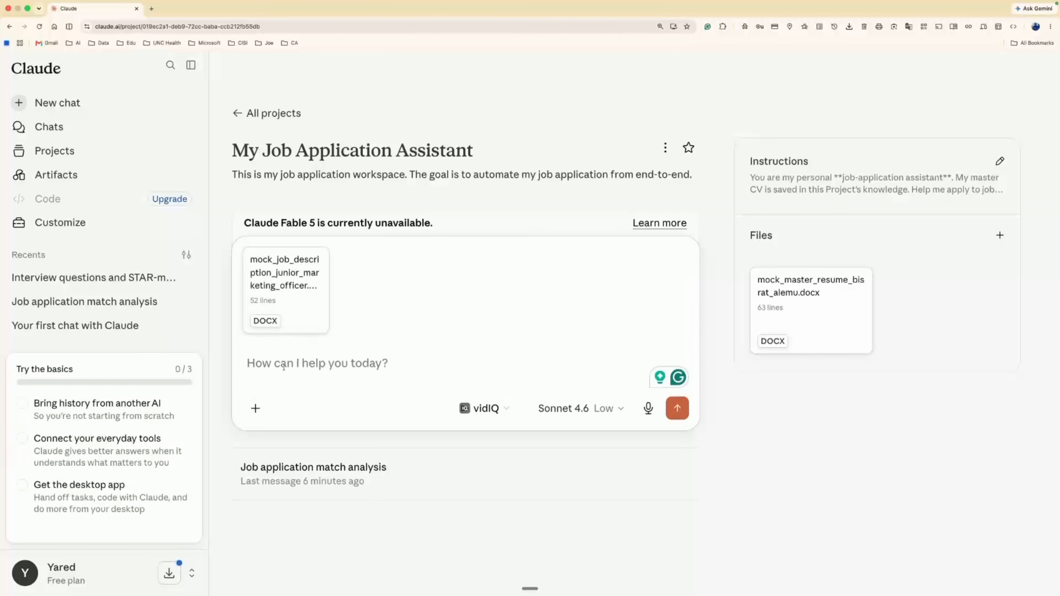
Send the prompt asking for the 8 most likely interview questions and short background-based STAR-method answers to the 3 hardest, and read the reply
type("Give me the 8 most likely interview questions for this role. For the 3 hardest, write a short STAR-method answer based on my background.")
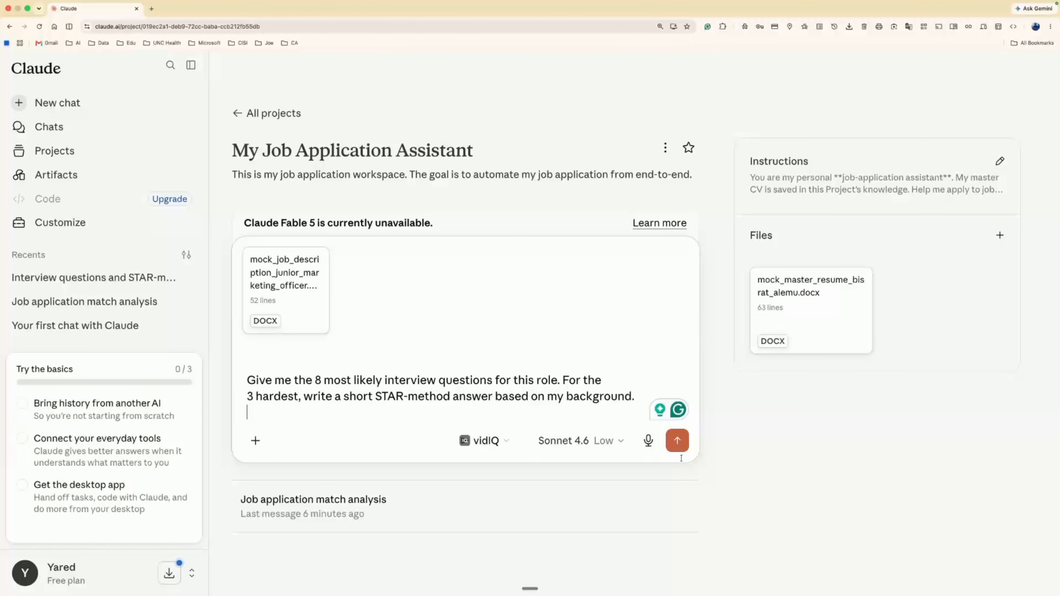
left_click(678, 442)
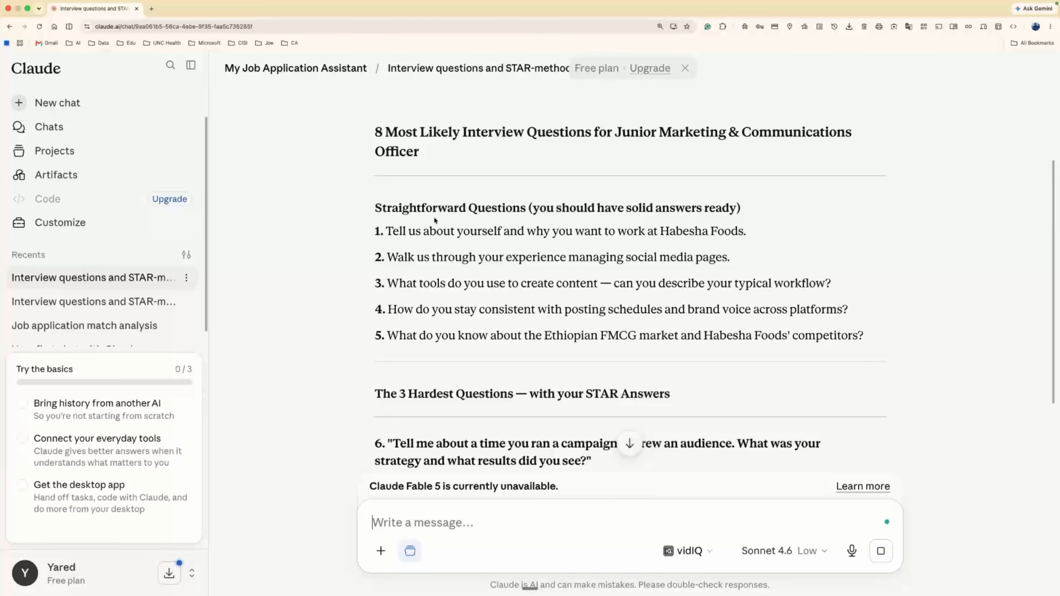
scroll(375, 326, "down", 3)
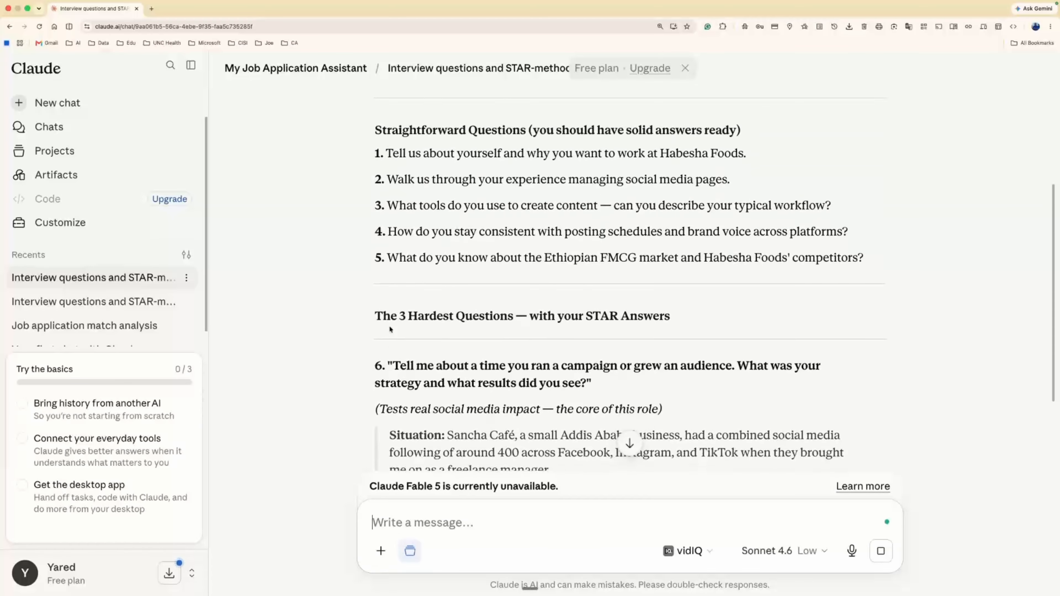
scroll(430, 305, "down", 1)
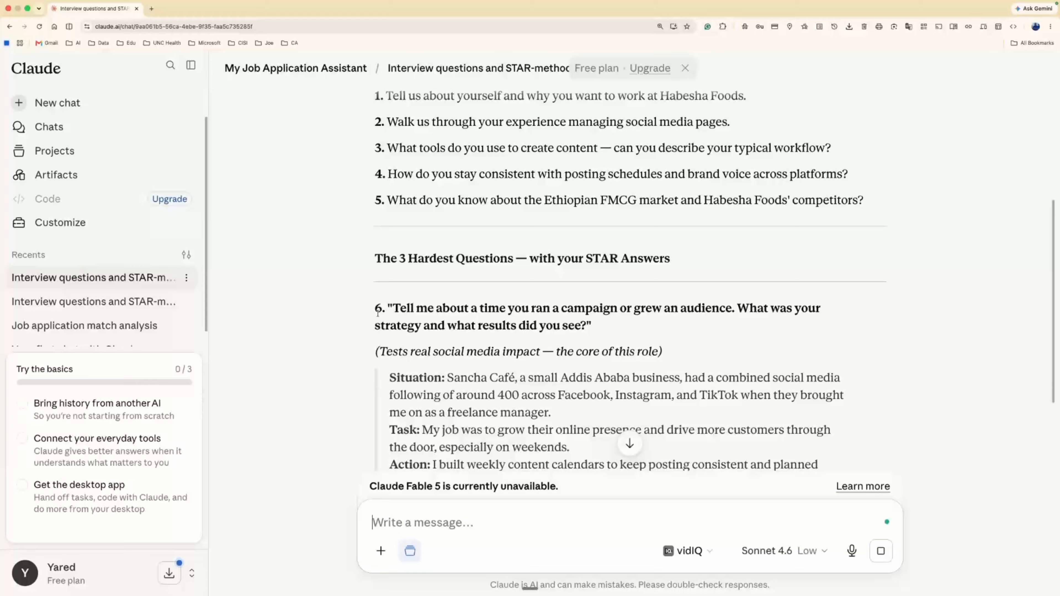
scroll(392, 320, "down", 2)
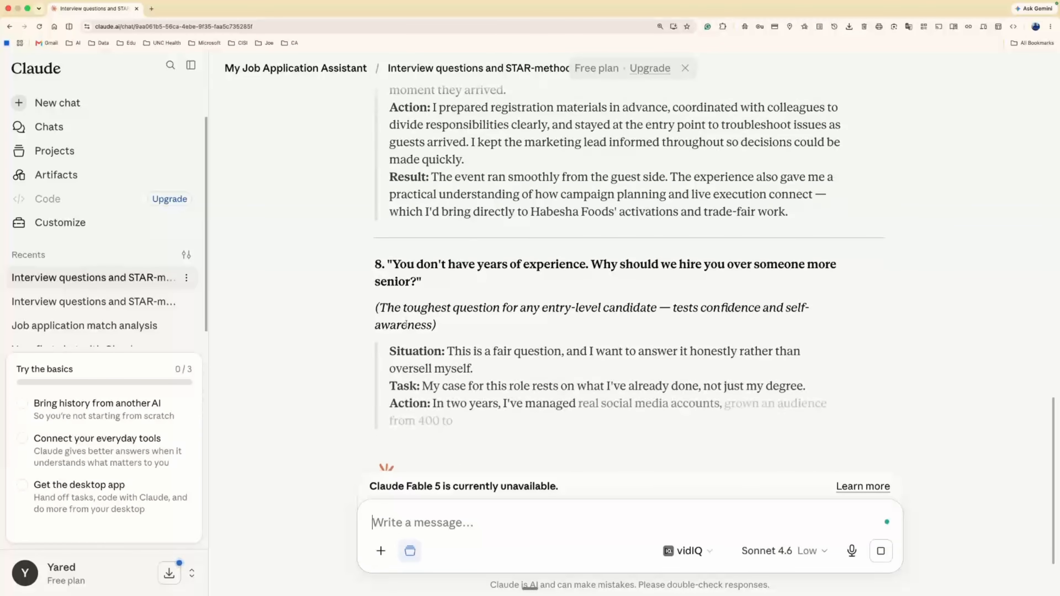
scroll(406, 324, "up", 10)
scroll(407, 324, "up", 4)
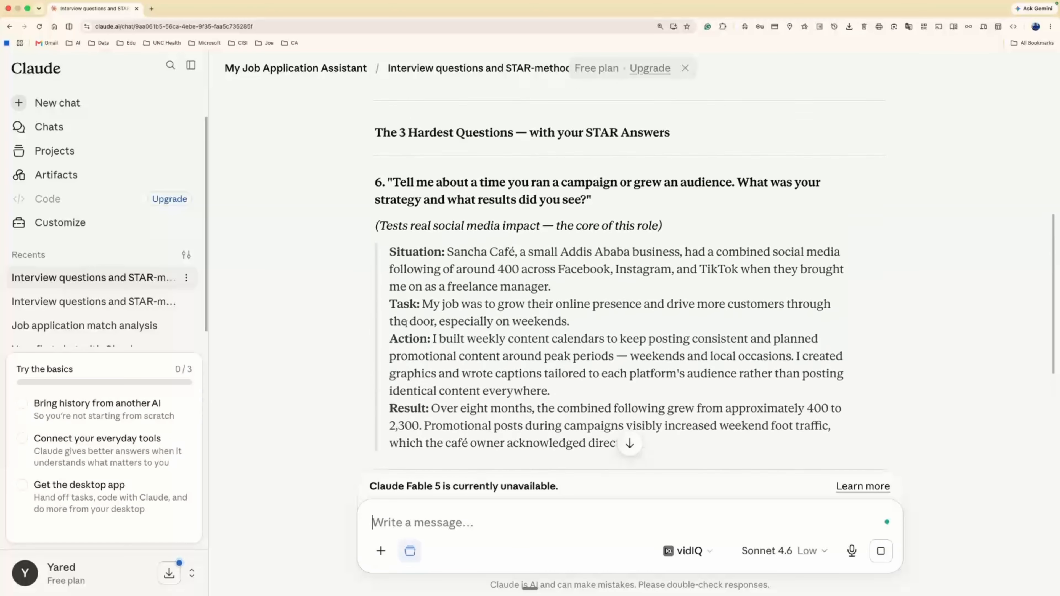